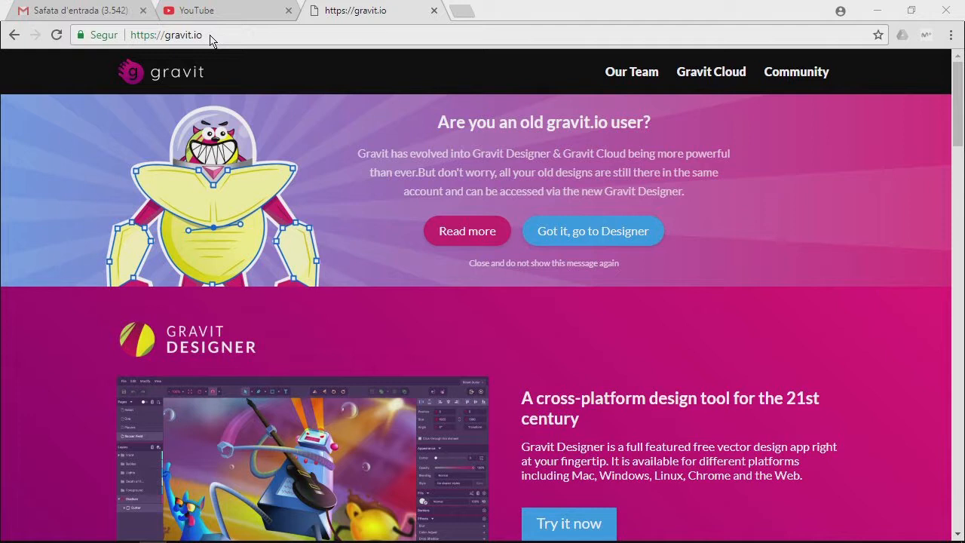
Scroll the gravit.io homepage down to the Gravit Designer section.
{"action": "scroll", "coordinate": [279, 150], "scroll_direction": "down", "scroll_amount": 2}
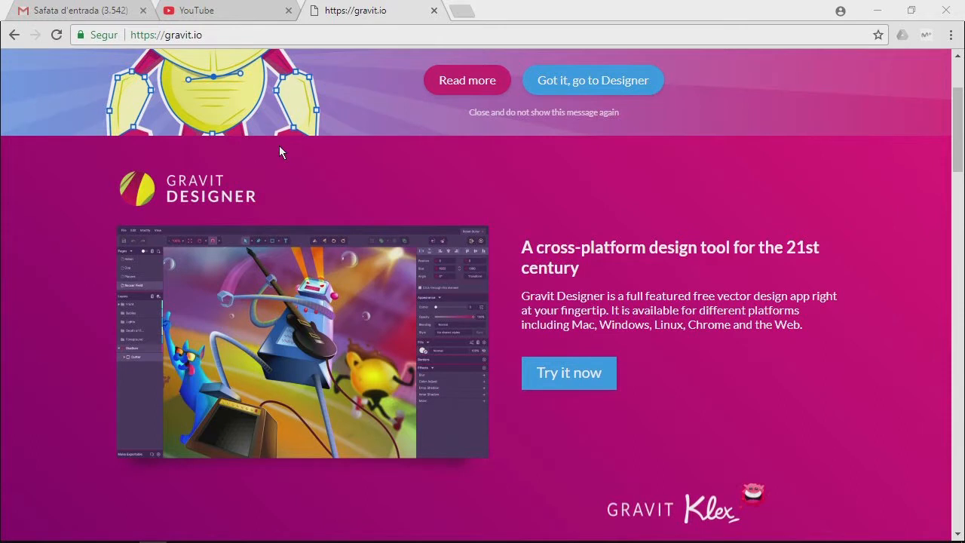
Launch Gravit Designer online to its new-design screen, then view the board-sizes photo.
{"action": "left_click", "coordinate": [566, 371]}
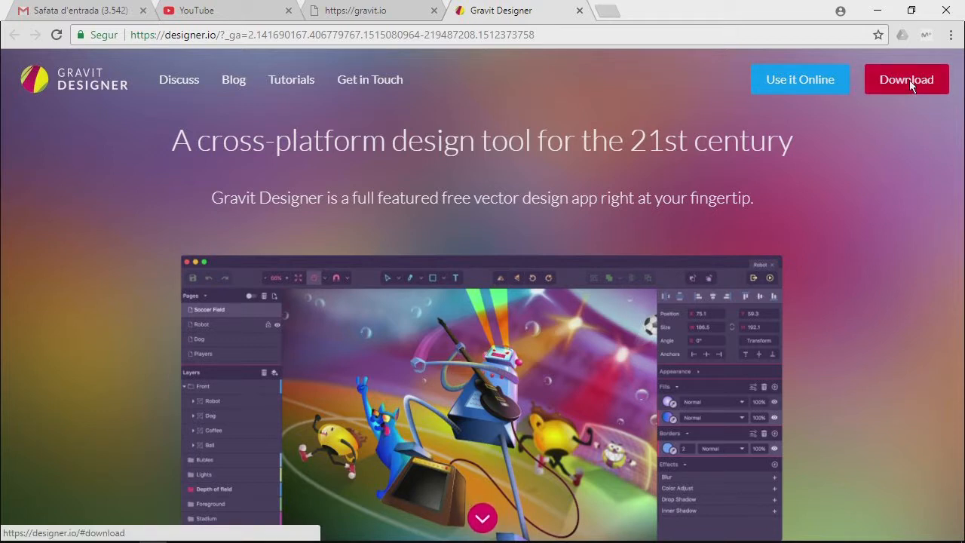
{"action": "left_click", "coordinate": [798, 83]}
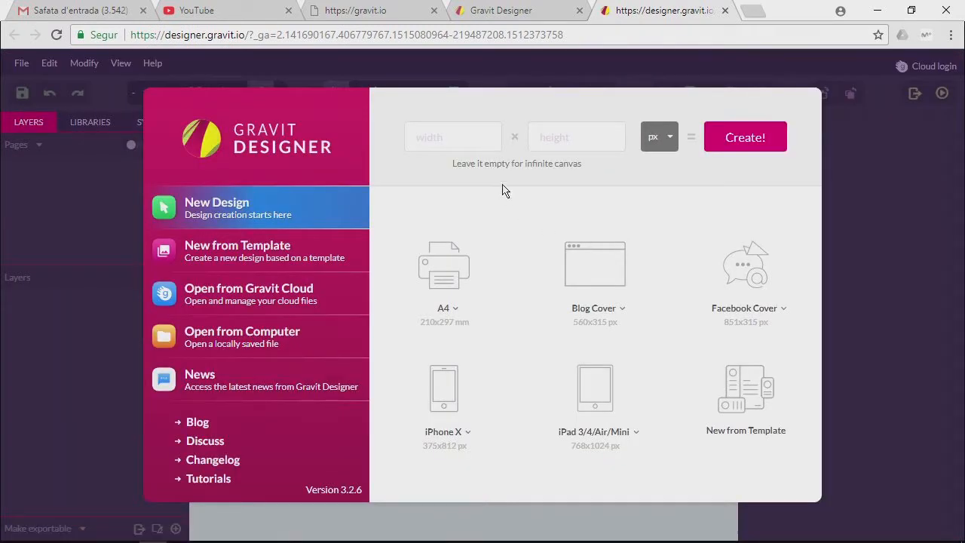
{"action": "left_click", "coordinate": [466, 141]}
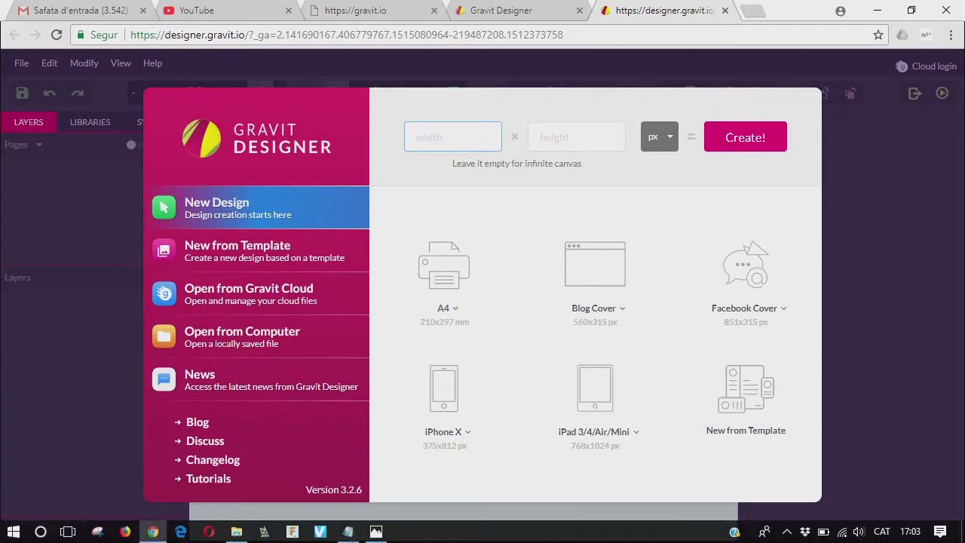
{"action": "left_click", "coordinate": [376, 532]}
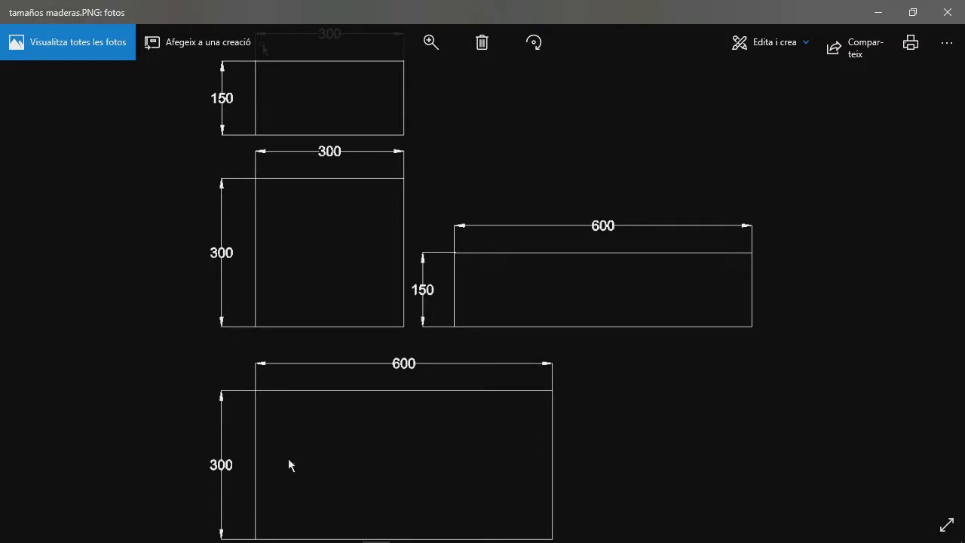
{"action": "mouse_move", "coordinate": [370, 537]}
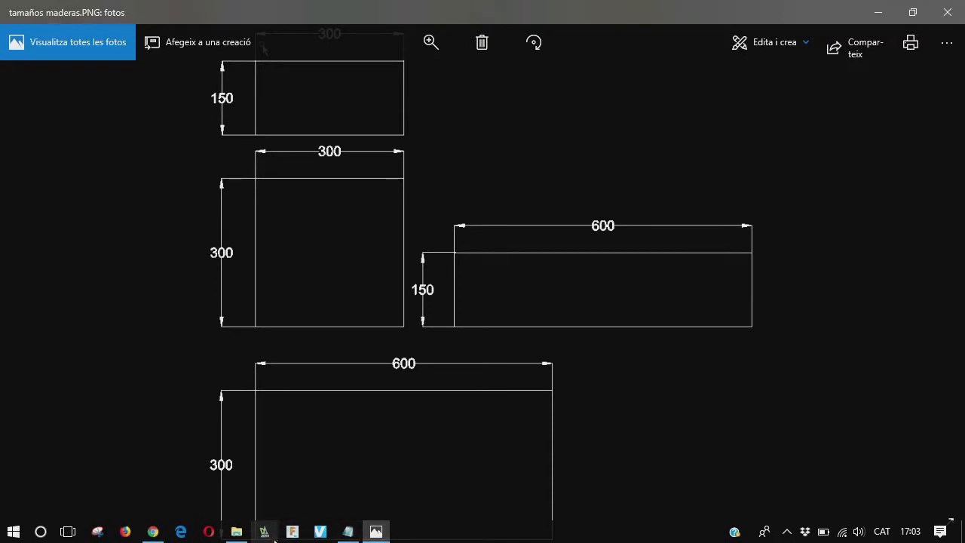
Create a new design 600 wide and 300 high, with mm as the unit.
{"action": "left_click", "coordinate": [154, 533]}
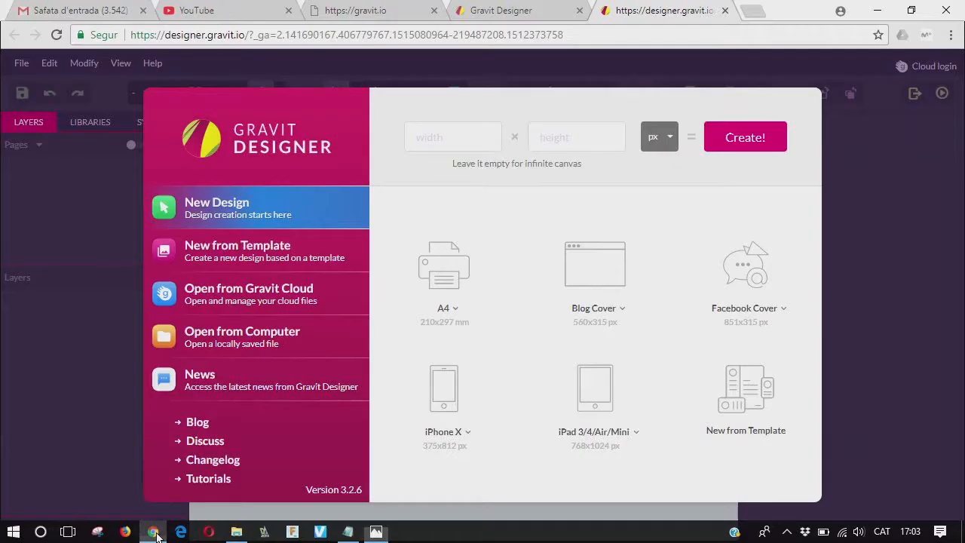
{"action": "left_click", "coordinate": [435, 143]}
{"action": "type", "text": "600"}
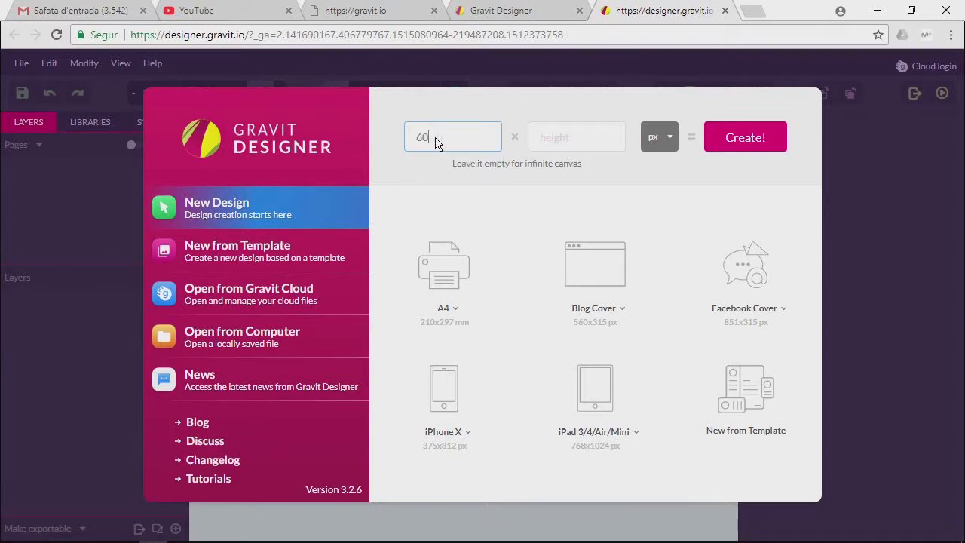
{"action": "left_click", "coordinate": [576, 138]}
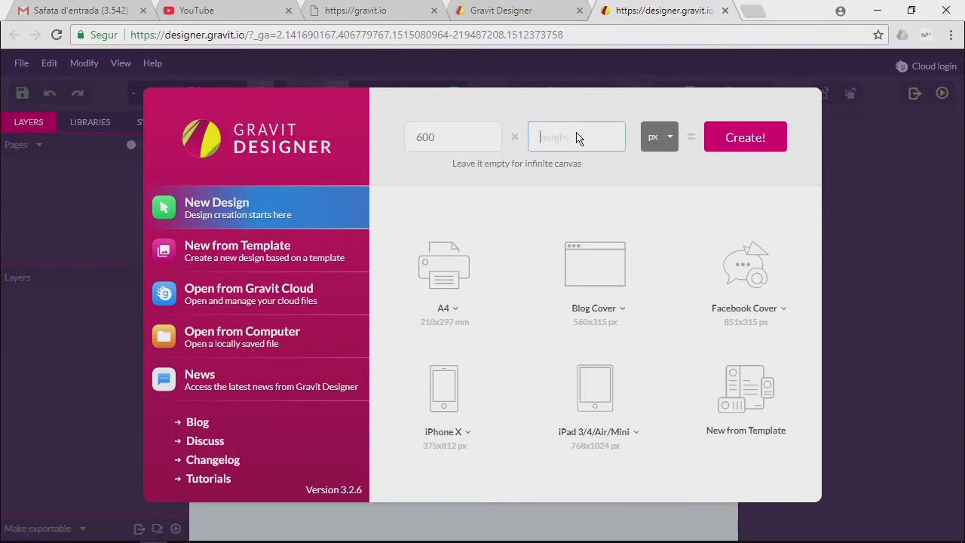
{"action": "type", "text": "300"}
{"action": "left_click", "coordinate": [651, 137]}
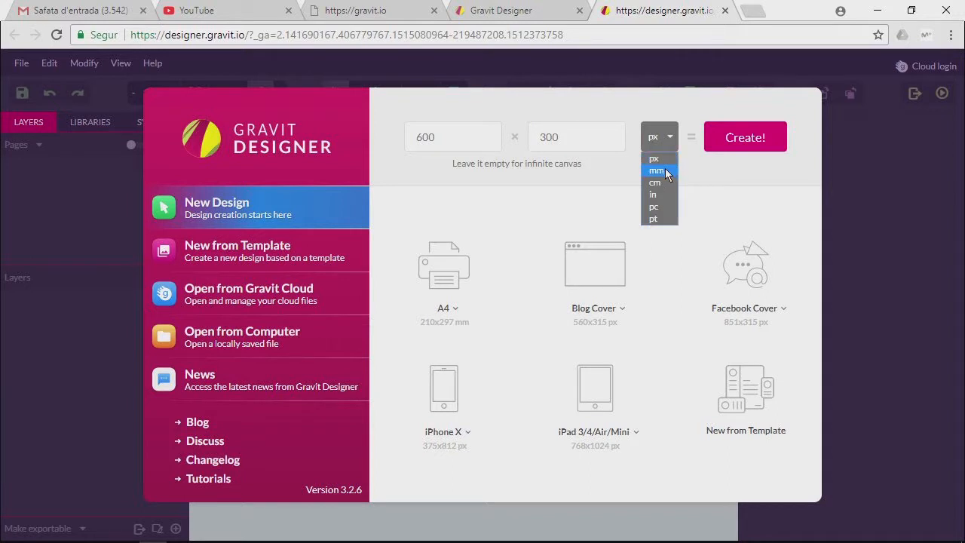
{"action": "left_click", "coordinate": [656, 171]}
{"action": "left_click", "coordinate": [748, 132]}
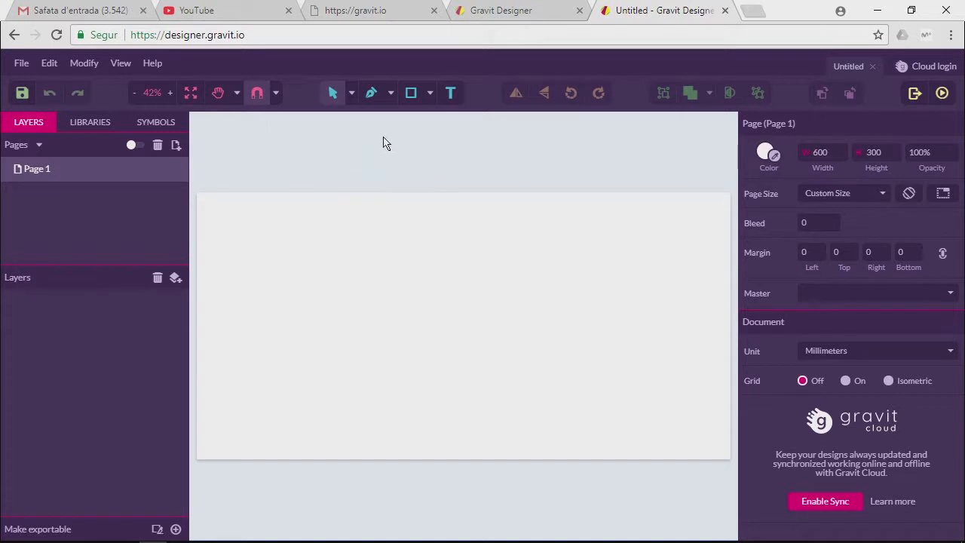
Place a 'Your text here' text object on the page and set its size to 140pt.
{"action": "left_click", "coordinate": [450, 93]}
{"action": "left_click", "coordinate": [259, 267]}
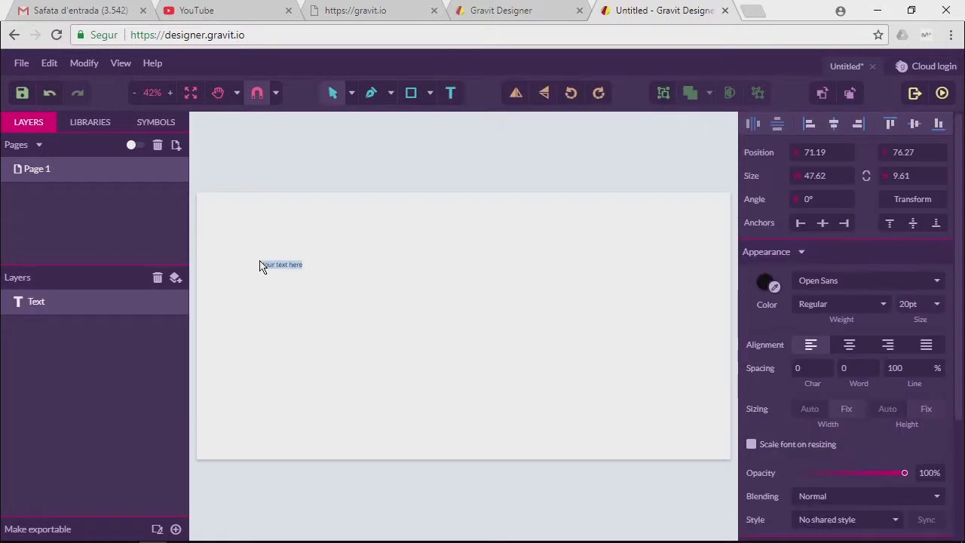
{"action": "key", "text": "Escape"}
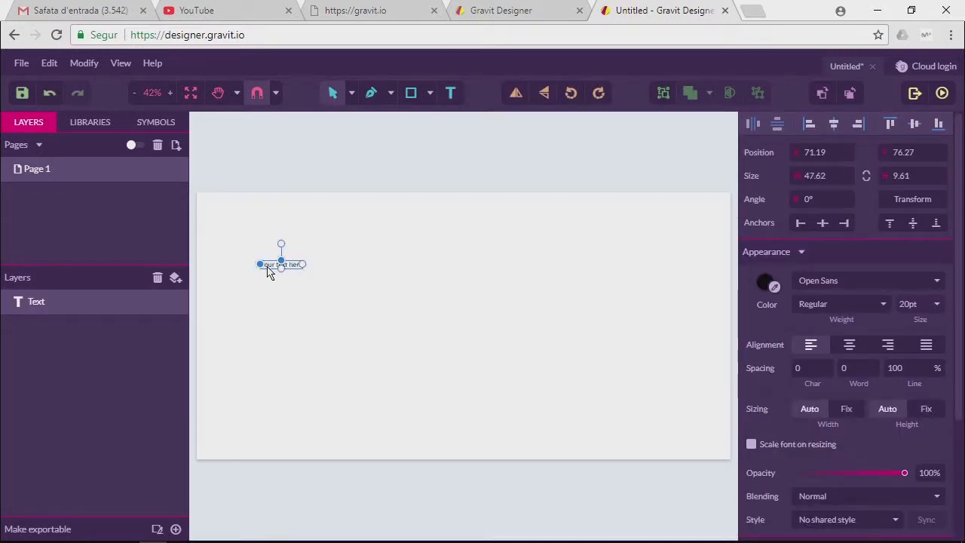
{"action": "left_click", "coordinate": [921, 306]}
{"action": "key", "text": "ctrl+a"}
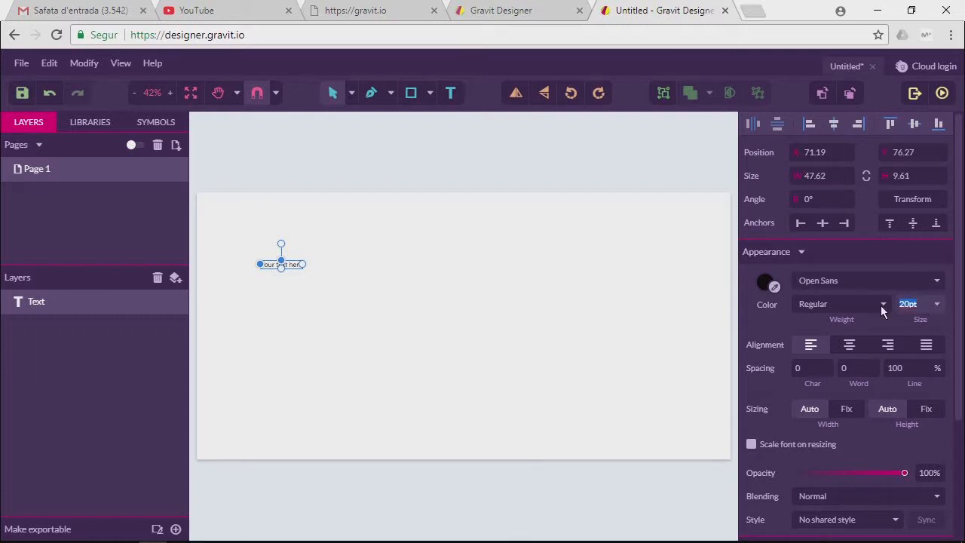
{"action": "type", "text": "140"}
{"action": "key", "text": "Return"}
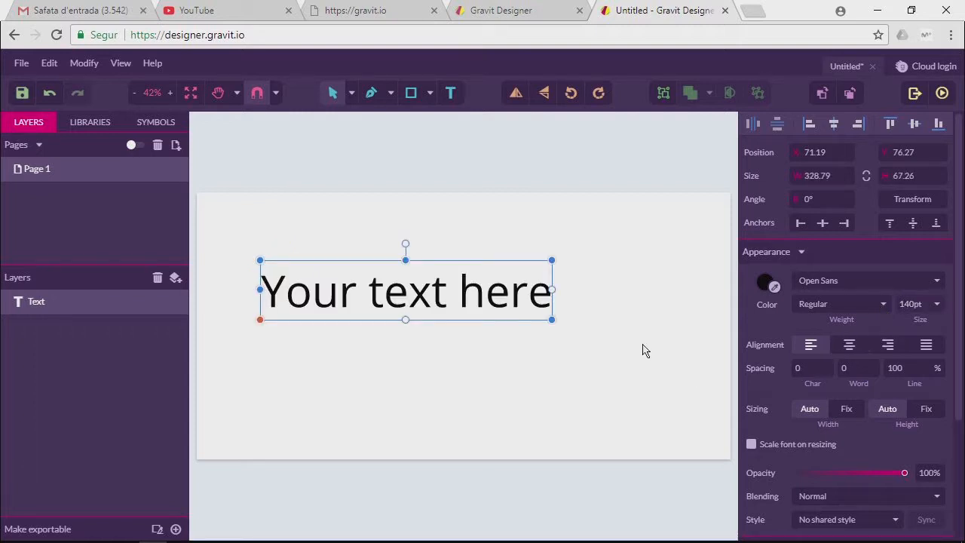
{"action": "double_click", "coordinate": [548, 312]}
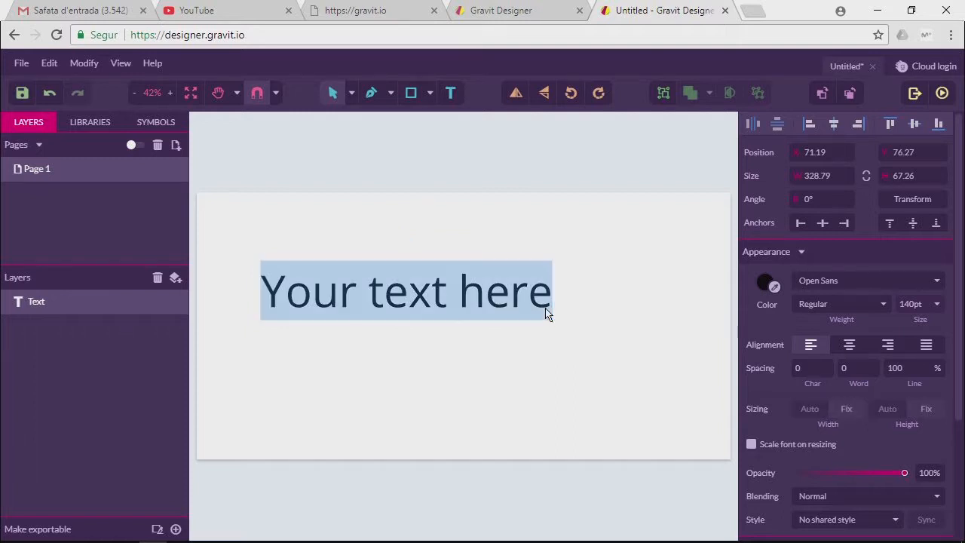
Change the text's font to Atma.
{"action": "left_click", "coordinate": [936, 280]}
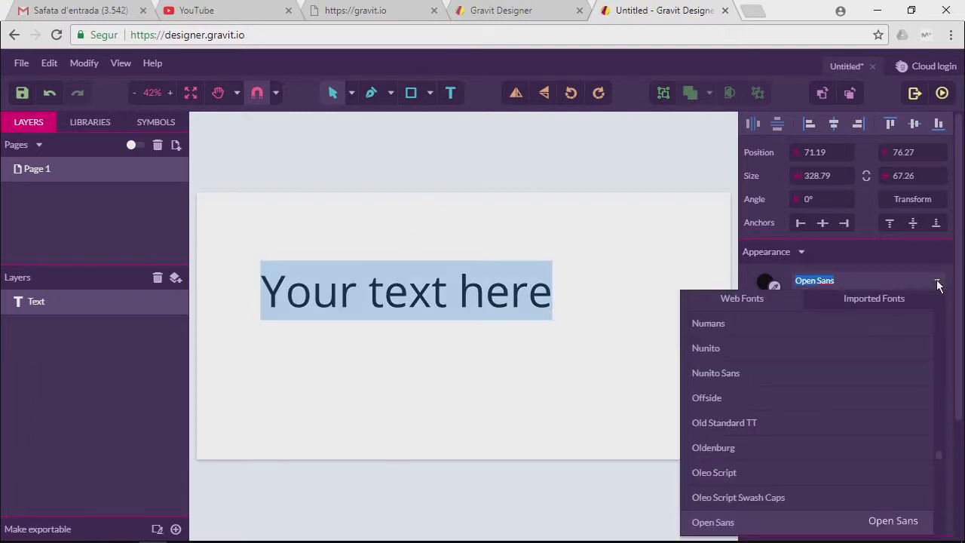
{"action": "scroll", "coordinate": [824, 379], "scroll_direction": "down", "scroll_amount": 2}
{"action": "scroll", "coordinate": [823, 379], "scroll_direction": "up", "scroll_amount": 5}
{"action": "scroll", "coordinate": [823, 379], "scroll_direction": "up", "scroll_amount": 10}
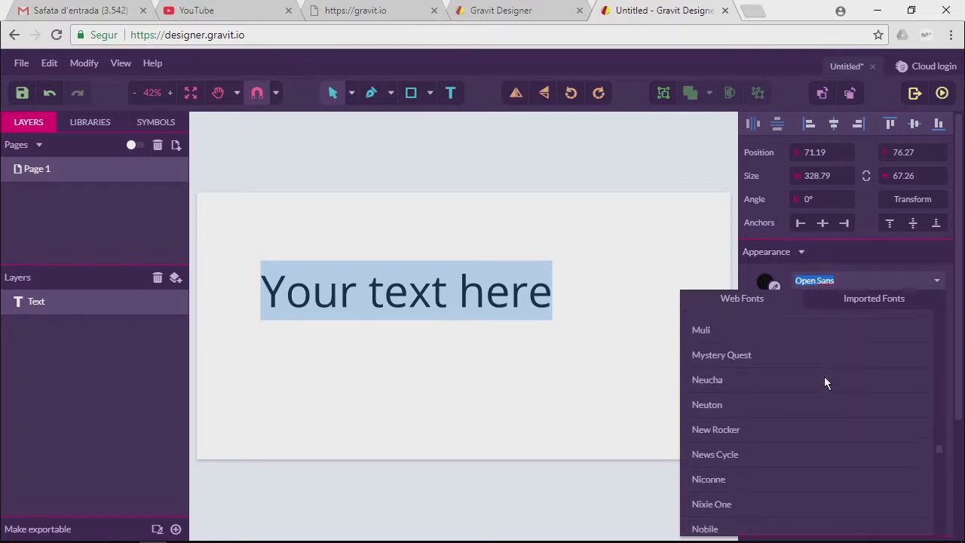
{"action": "scroll", "coordinate": [823, 380], "scroll_direction": "up", "scroll_amount": 5}
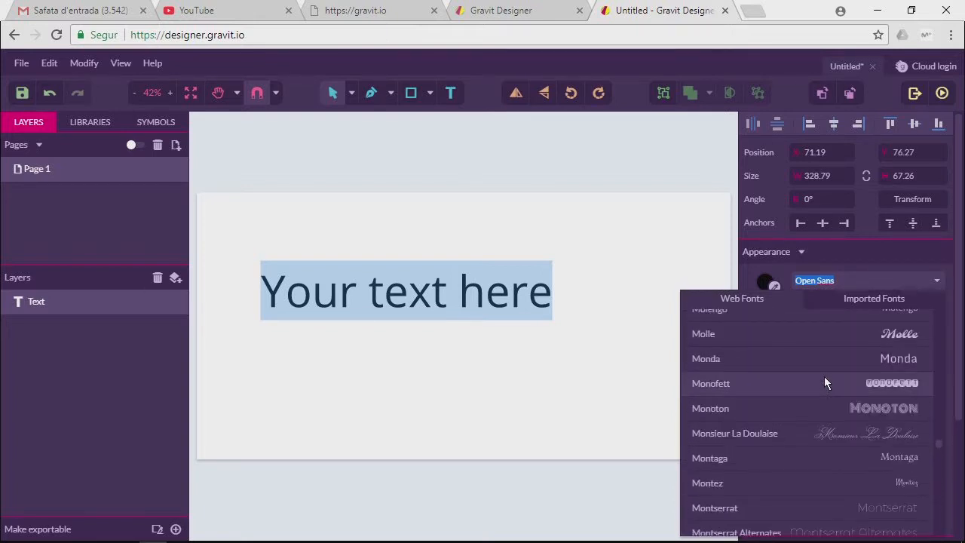
{"action": "scroll", "coordinate": [824, 376], "scroll_direction": "up", "scroll_amount": 12}
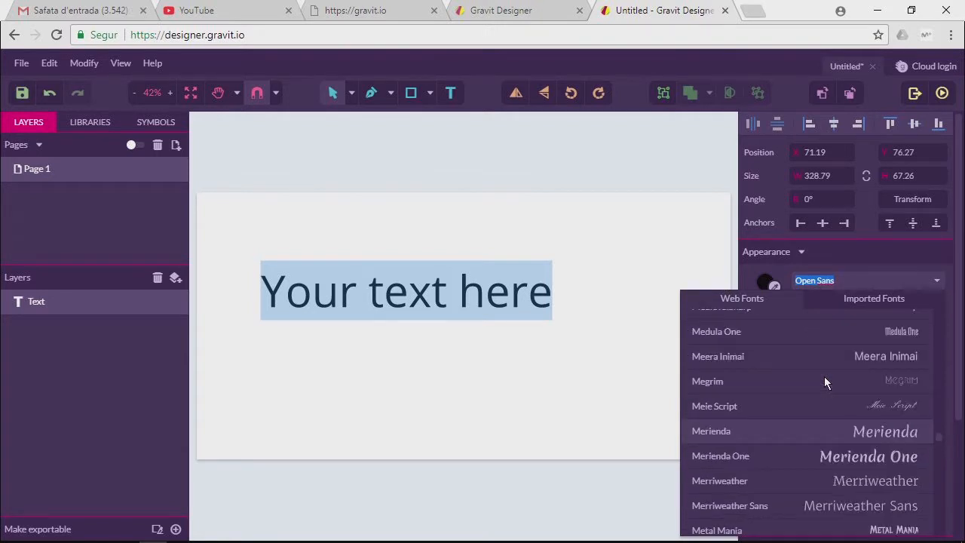
{"action": "scroll", "coordinate": [823, 376], "scroll_direction": "up", "scroll_amount": 3}
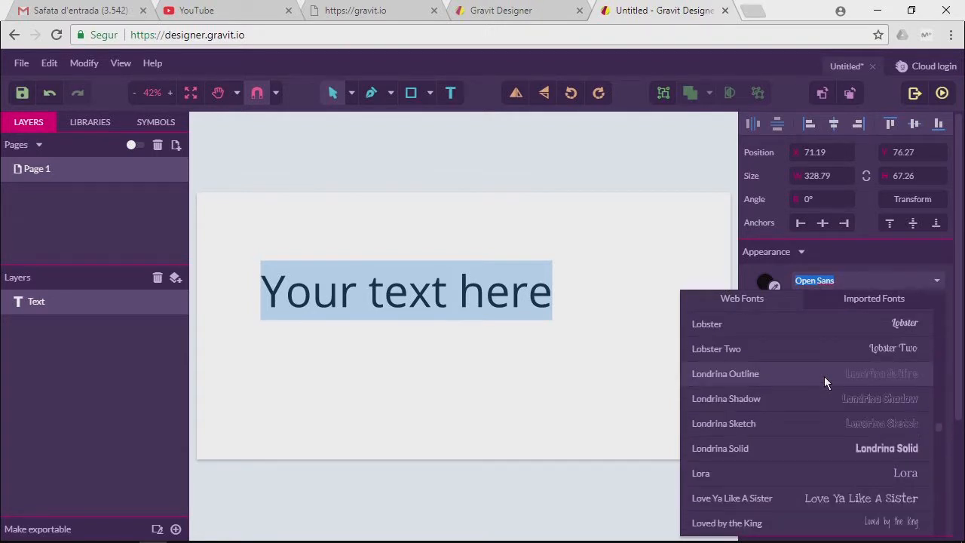
{"action": "left_click_drag", "start_coordinate": [849, 276], "coordinate": [768, 278]}
{"action": "type", "text": "Atma"}
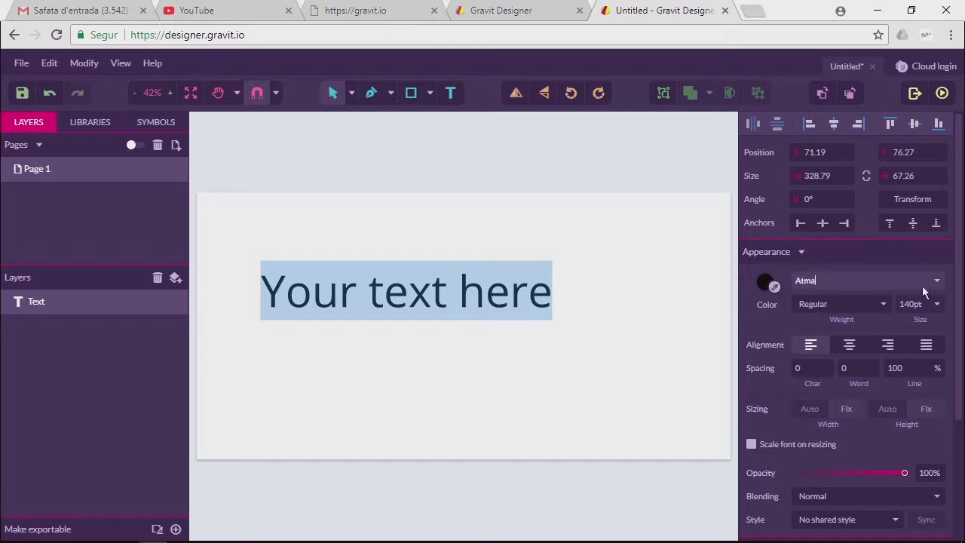
{"action": "left_click", "coordinate": [936, 281]}
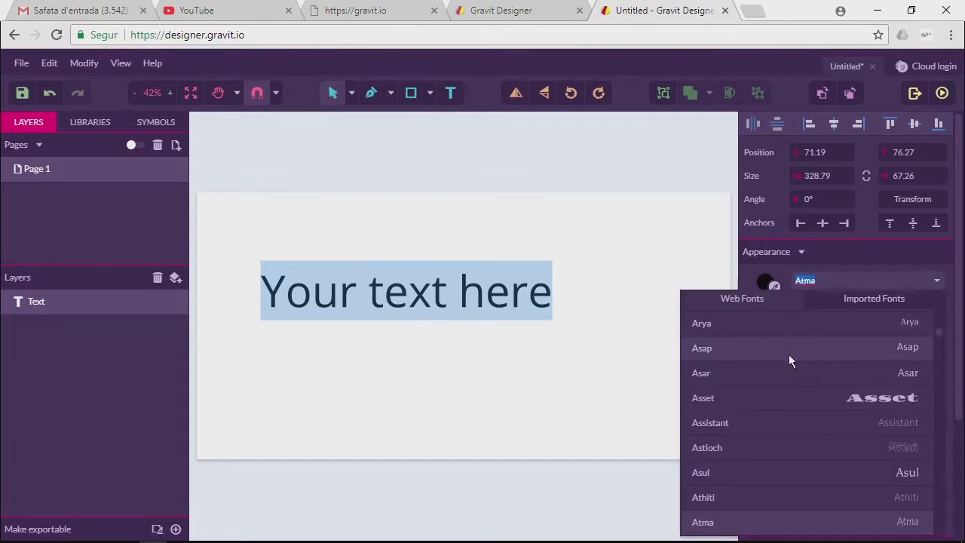
{"action": "scroll", "coordinate": [788, 361], "scroll_direction": "down", "scroll_amount": 2}
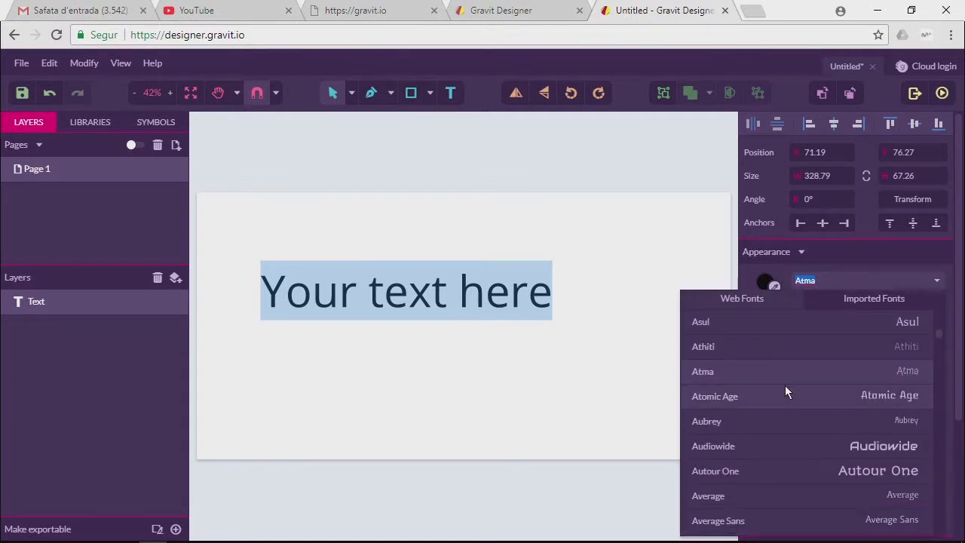
{"action": "left_click", "coordinate": [780, 376]}
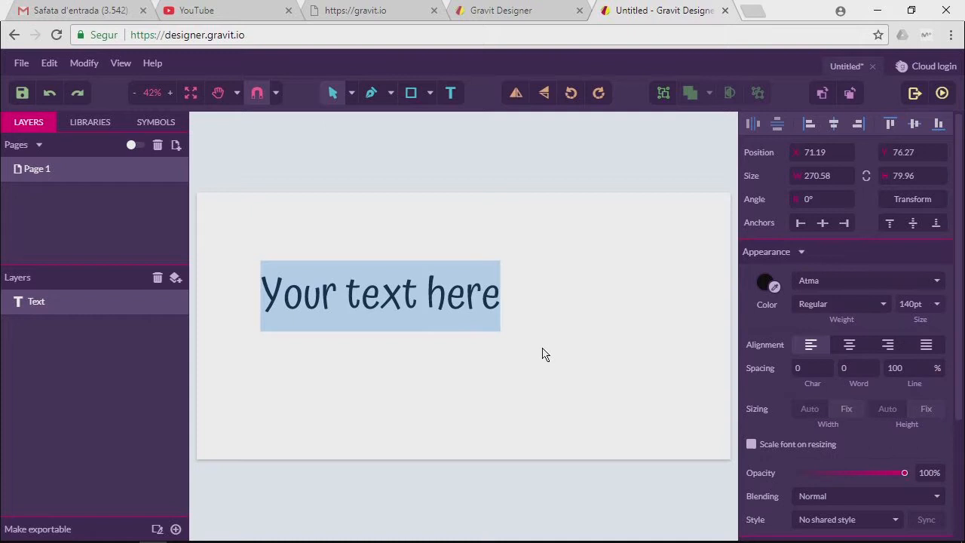
Replace the placeholder wording with 'Sergi'.
{"action": "left_click", "coordinate": [420, 320]}
{"action": "left_click", "coordinate": [499, 308]}
{"action": "left_click_drag", "start_coordinate": [499, 308], "coordinate": [268, 302]}
{"action": "type", "text": "Sergi"}
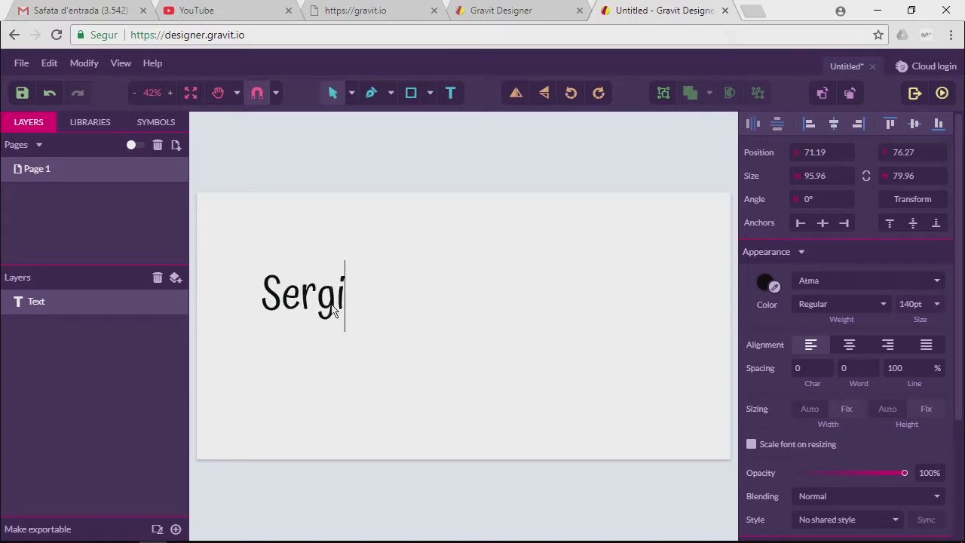
Set the Sergi text's font weight to Semi-Bold.
{"action": "left_click_drag", "start_coordinate": [344, 306], "coordinate": [265, 303]}
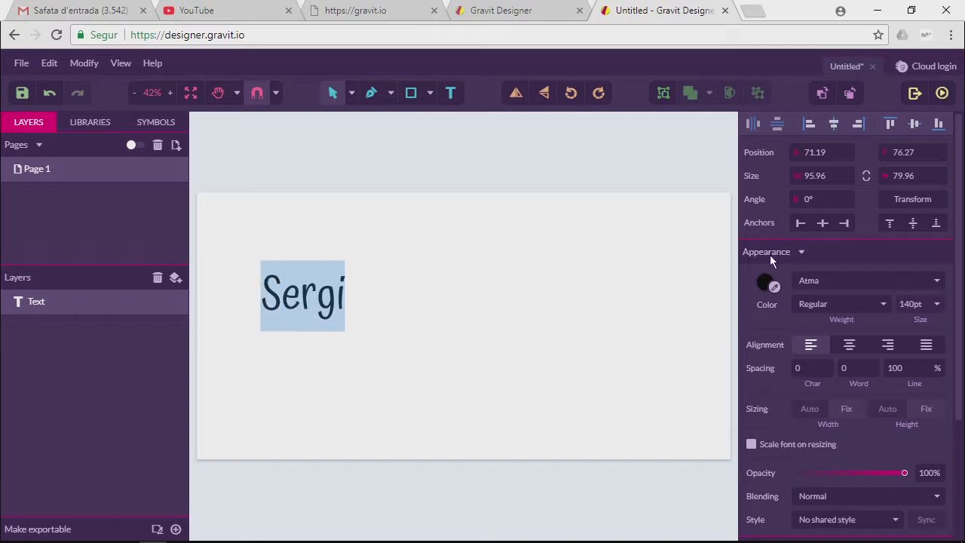
{"action": "left_click", "coordinate": [884, 304]}
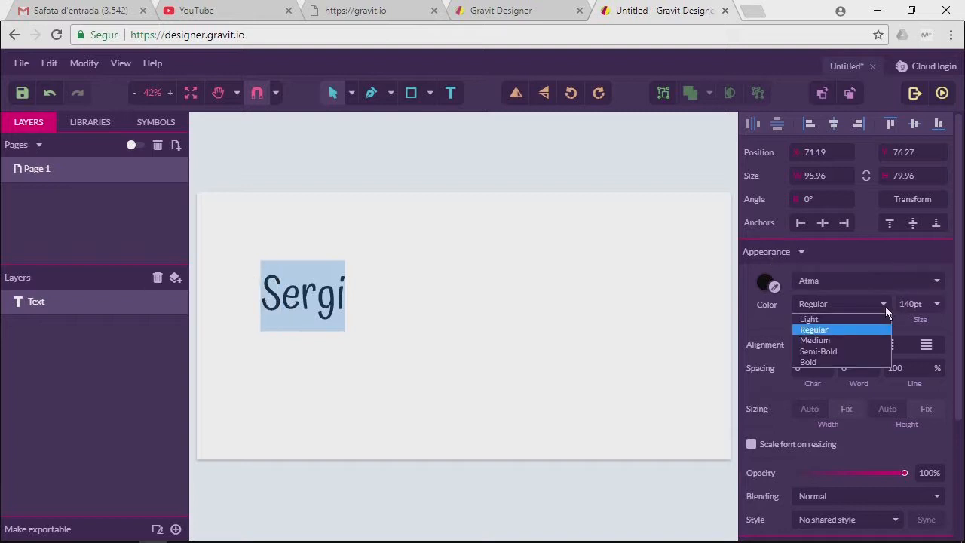
{"action": "left_click", "coordinate": [831, 352]}
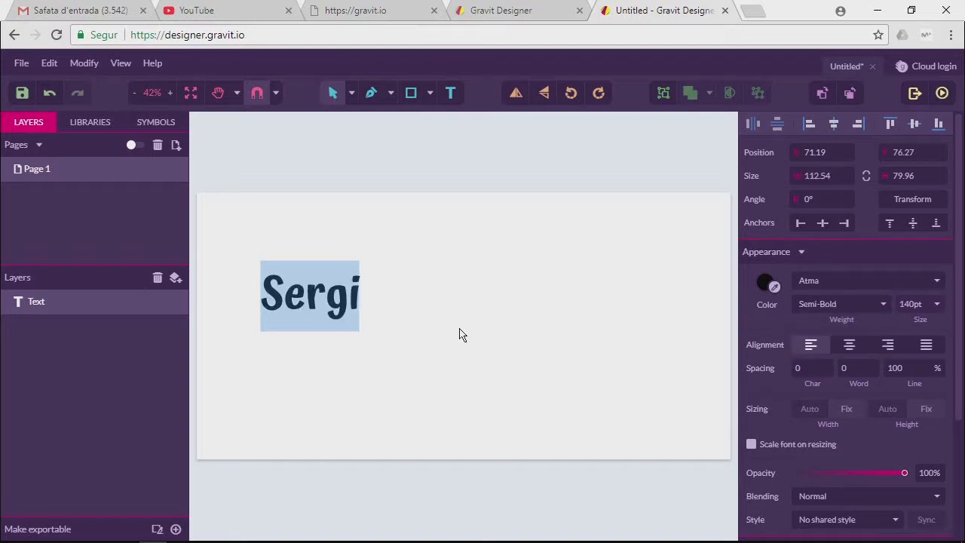
{"action": "key", "text": "Escape"}
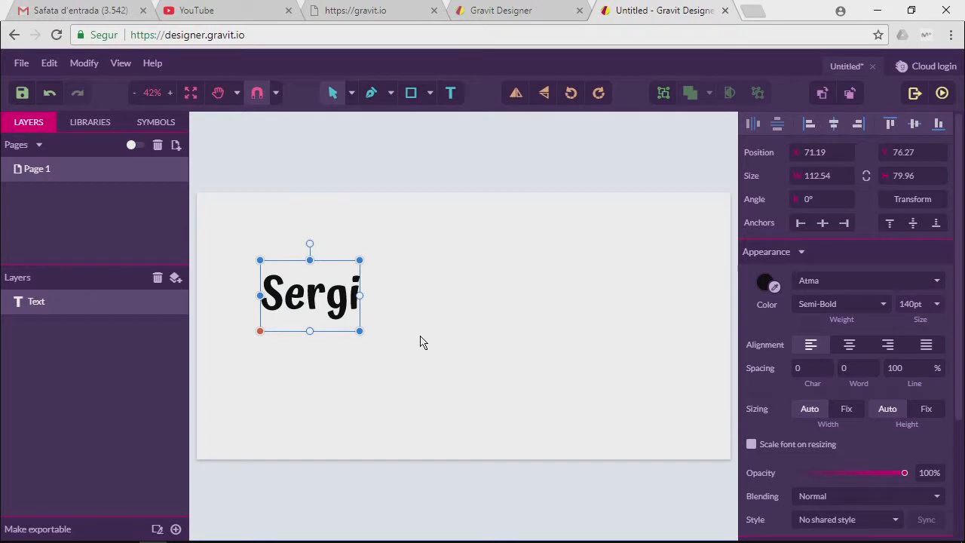
{"action": "right_click", "coordinate": [341, 299]}
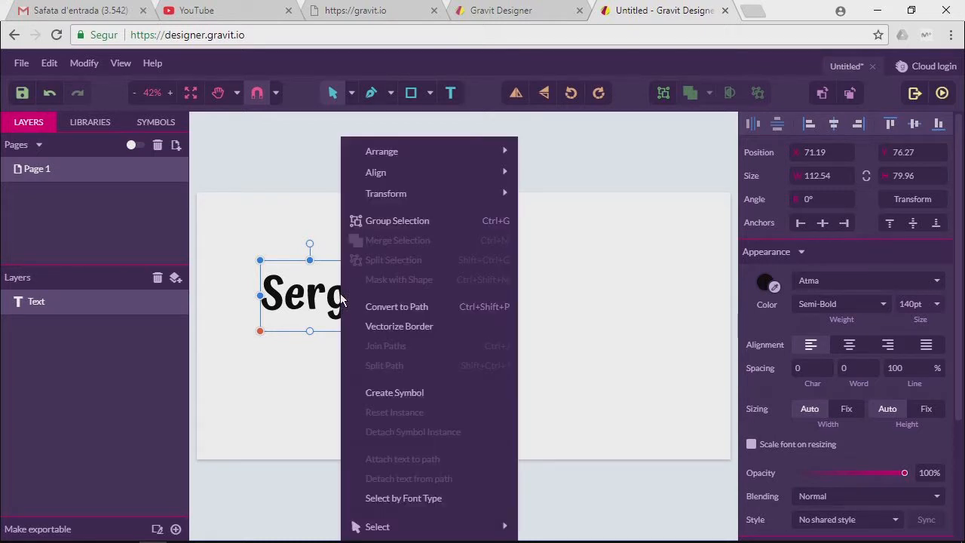
Convert Sergi to outlines, split it into separate letter paths, and hide the fill.
{"action": "left_click", "coordinate": [399, 308]}
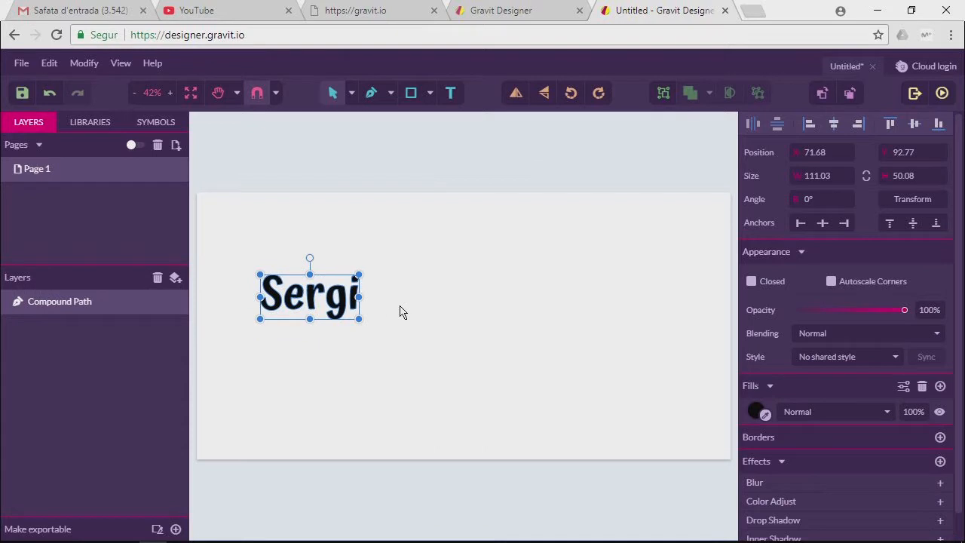
{"action": "right_click", "coordinate": [337, 297]}
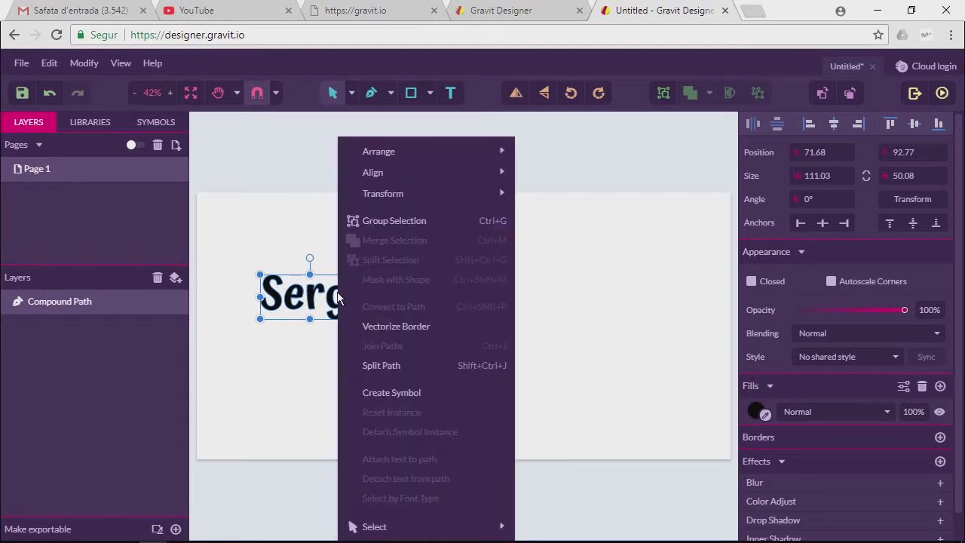
{"action": "left_click", "coordinate": [380, 365]}
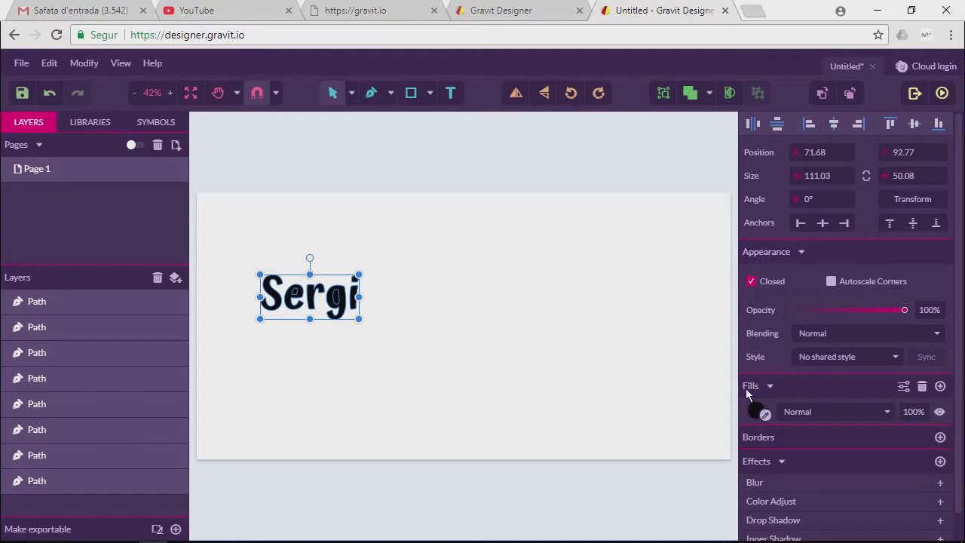
{"action": "left_click", "coordinate": [939, 411]}
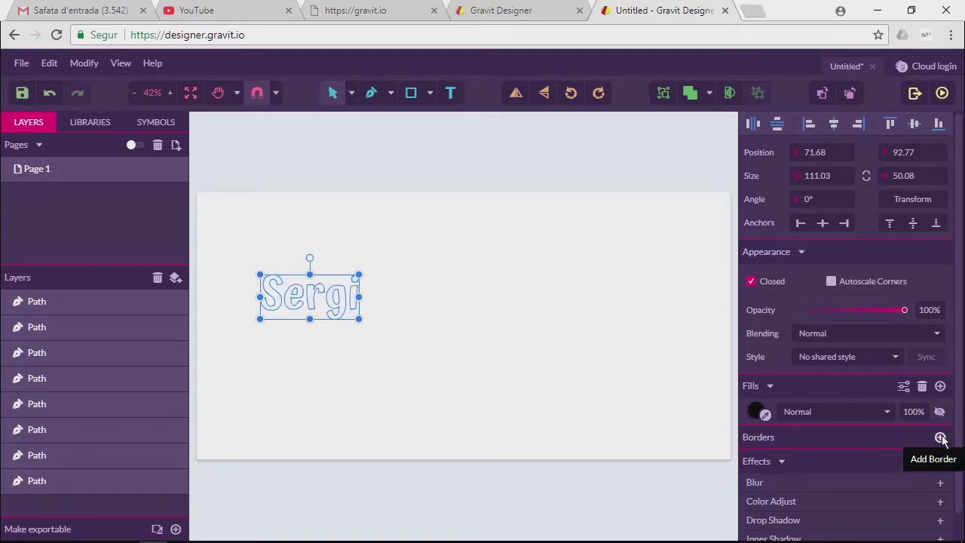
Add a thin 0.05 mm border to the letter paths.
{"action": "left_click", "coordinate": [940, 438]}
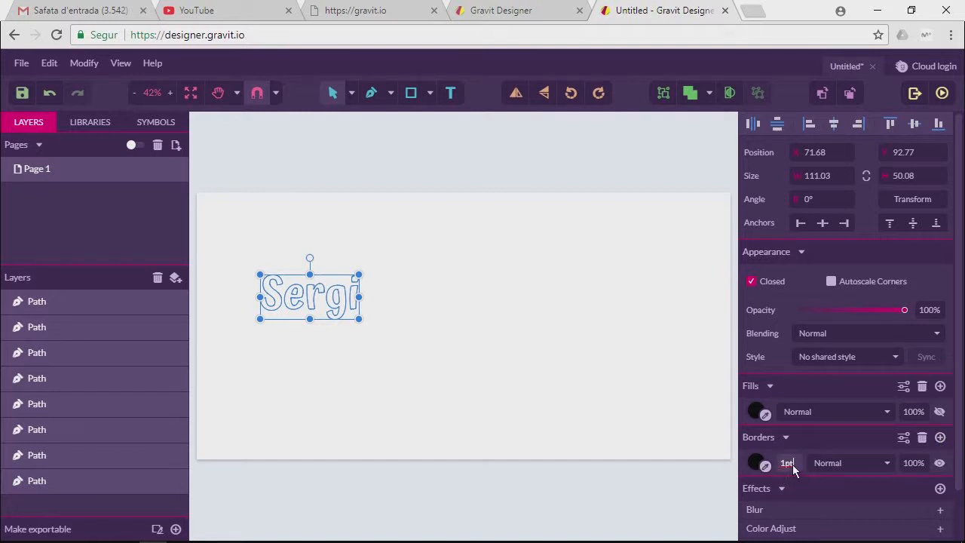
{"action": "type", "text": "0.05m"}
{"action": "left_click", "coordinate": [477, 265]}
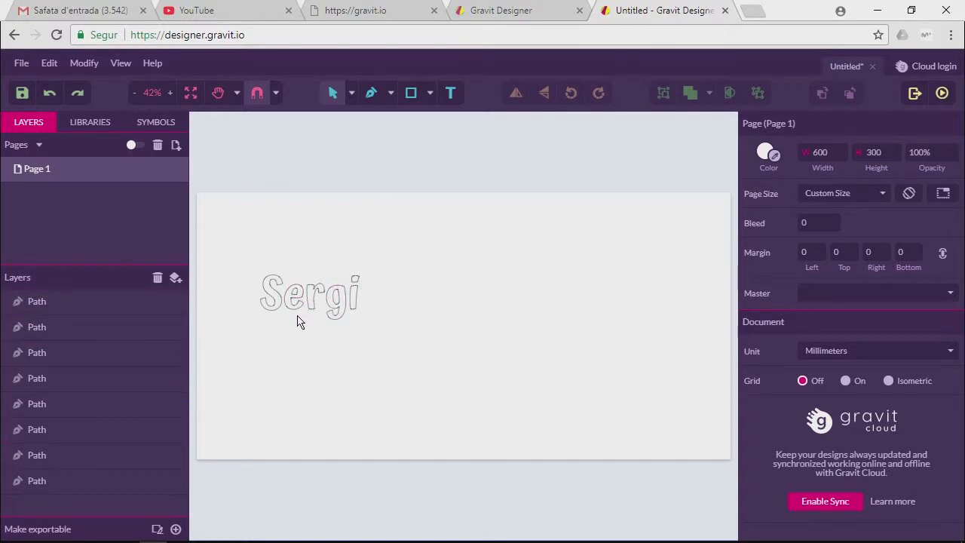
Zoom in, nudge the e three steps left and give it a slight tilt.
{"action": "scroll", "coordinate": [296, 321], "scroll_direction": "up", "scroll_amount": 1}
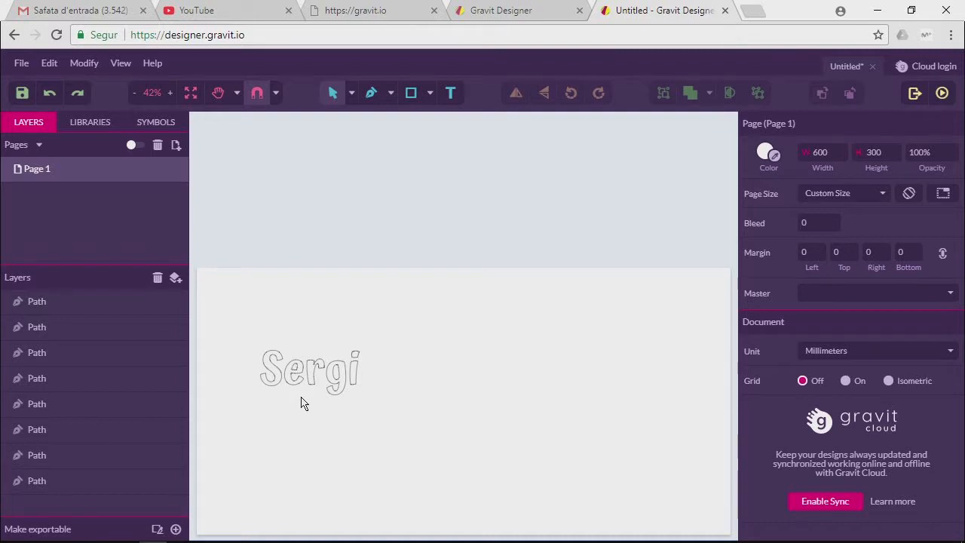
{"action": "scroll", "coordinate": [301, 403], "scroll_direction": "up", "scroll_amount": 2}
{"action": "scroll", "coordinate": [301, 403], "scroll_direction": "up", "scroll_amount": 4}
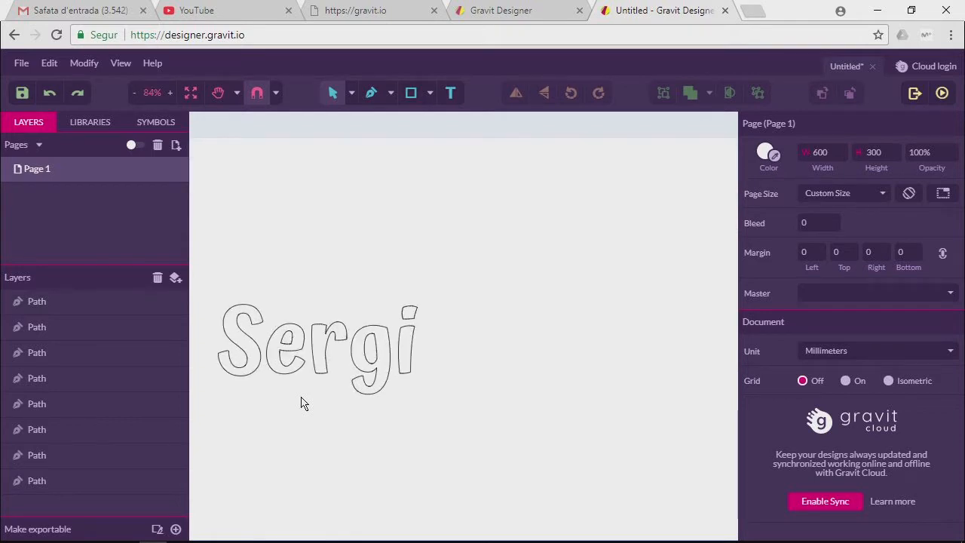
{"action": "scroll", "coordinate": [300, 404], "scroll_direction": "up", "scroll_amount": 1}
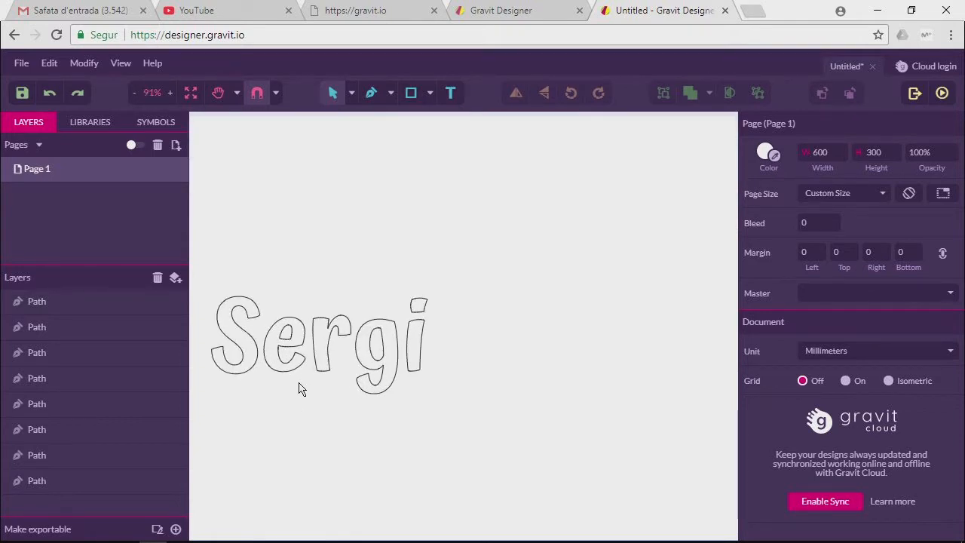
{"action": "left_click", "coordinate": [276, 315]}
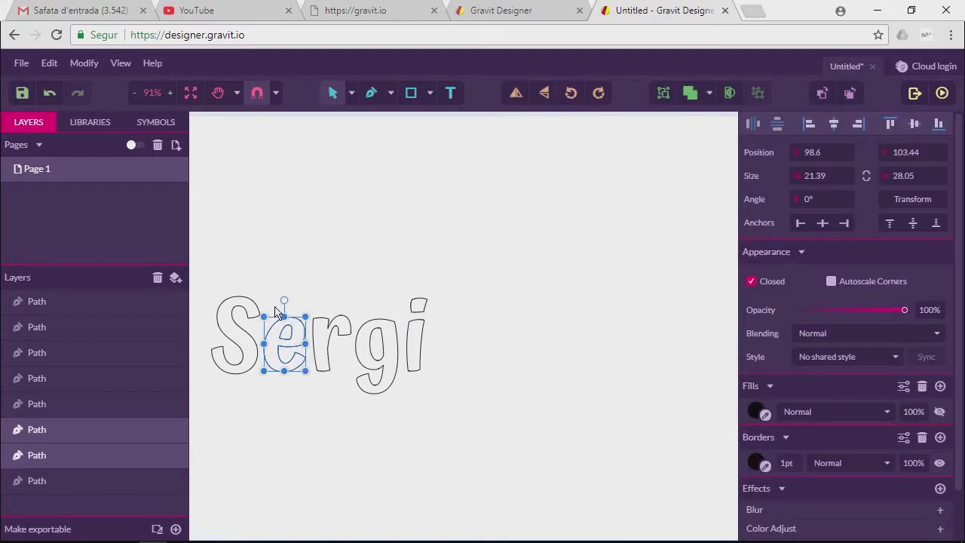
{"action": "key", "text": "Left"}
{"action": "key", "text": "Left"}
{"action": "key", "text": "Left"}
{"action": "key", "text": "Left"}
{"action": "key", "text": "Left"}
{"action": "key", "text": "Left"}
{"action": "key", "text": "Left"}
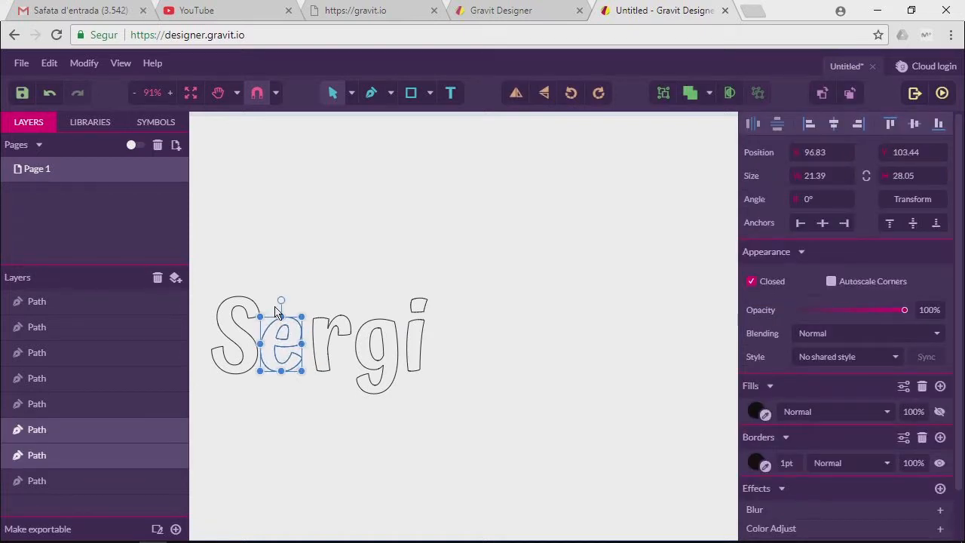
{"action": "key", "text": "Left"}
{"action": "key", "text": "Left"}
{"action": "key", "text": "Left"}
{"action": "key", "text": "Left"}
{"action": "key", "text": "Left"}
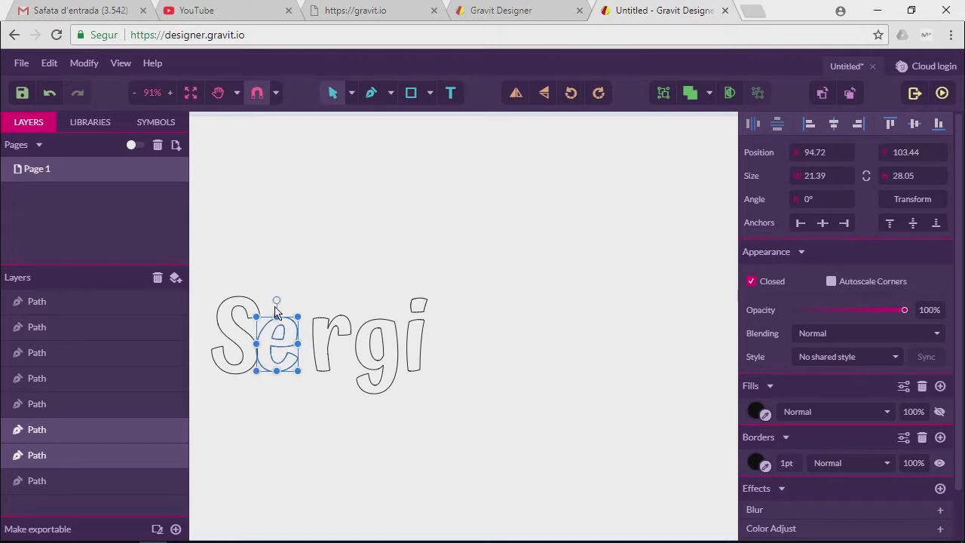
{"action": "key", "text": "Left"}
{"action": "key", "text": "Left"}
{"action": "key", "text": "Left"}
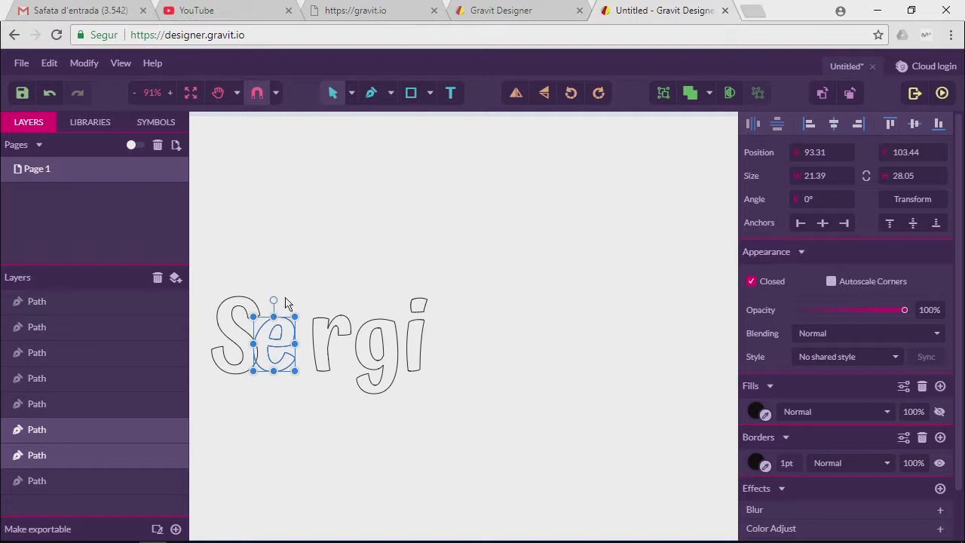
{"action": "left_click_drag", "start_coordinate": [275, 304], "coordinate": [279, 297]}
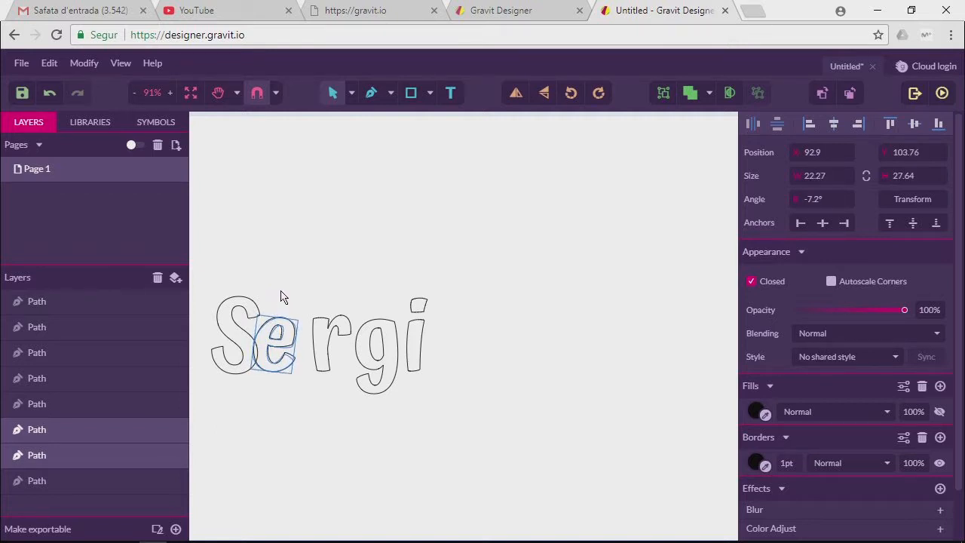
{"action": "left_click", "coordinate": [316, 394]}
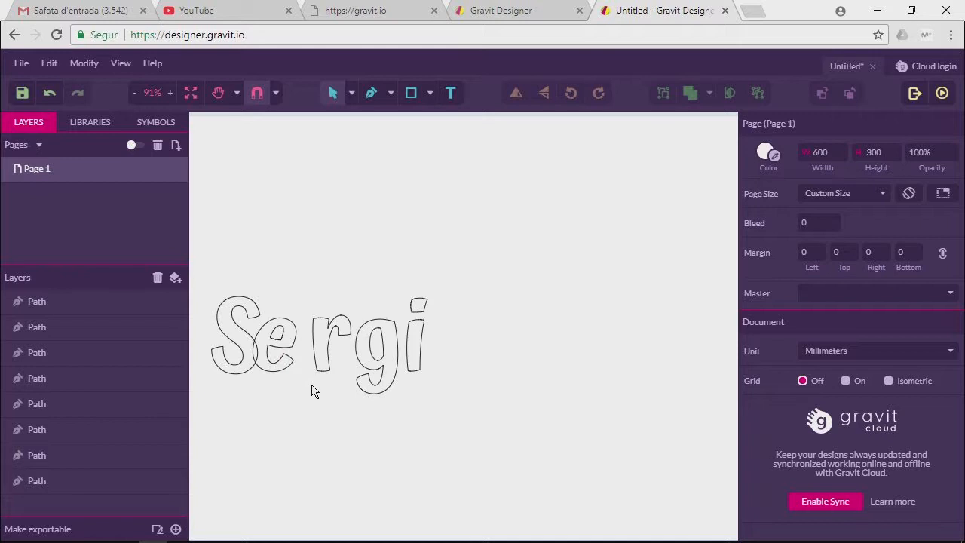
{"action": "left_click", "coordinate": [284, 324]}
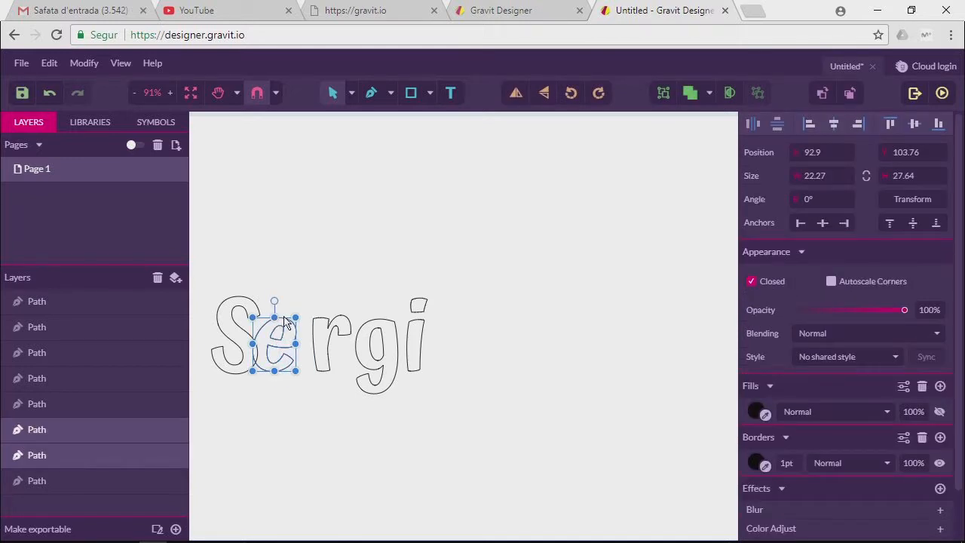
{"action": "left_click_drag", "start_coordinate": [273, 302], "coordinate": [264, 291]}
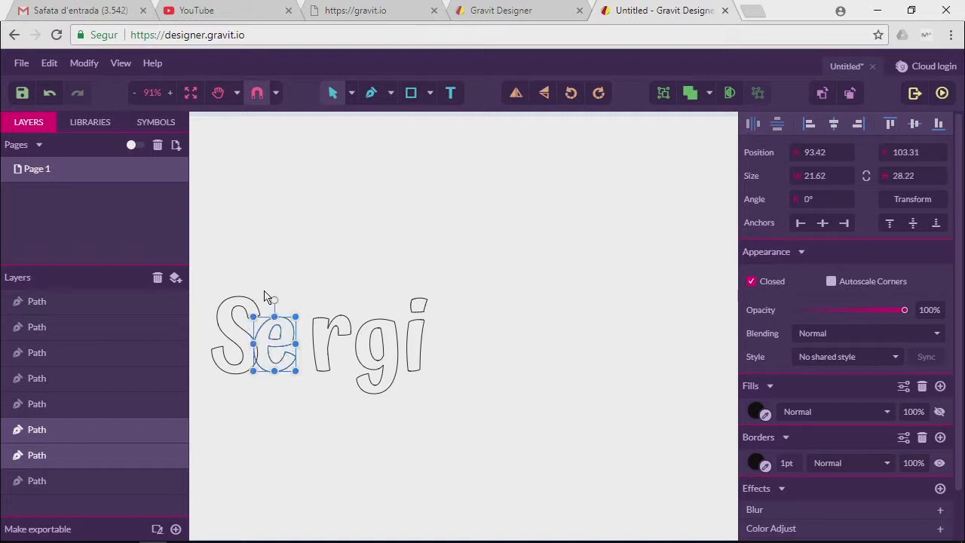
Pull the r left against the e and rotate the e about 5 degrees.
{"action": "left_click", "coordinate": [329, 372]}
{"action": "left_click_drag", "start_coordinate": [330, 373], "coordinate": [309, 370]}
{"action": "left_click", "coordinate": [313, 393]}
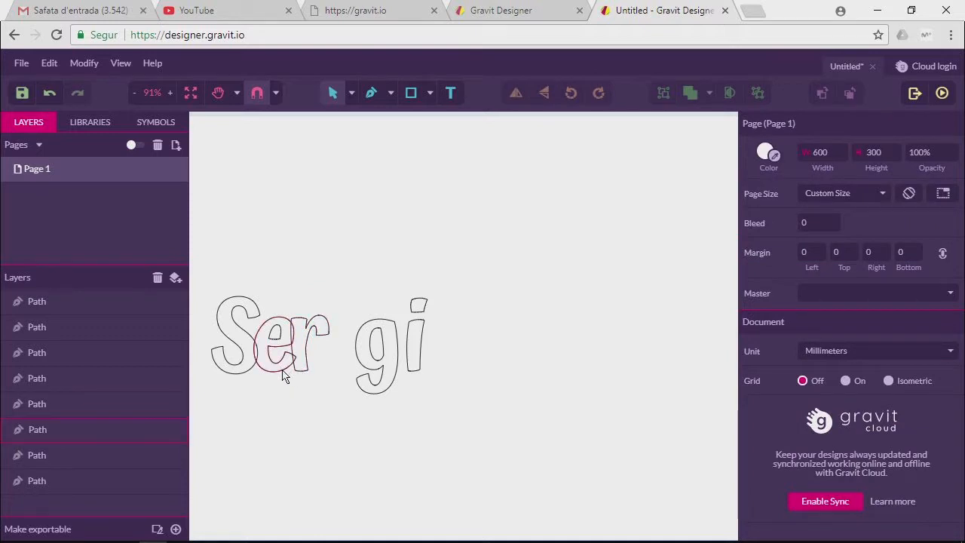
{"action": "left_click", "coordinate": [275, 339]}
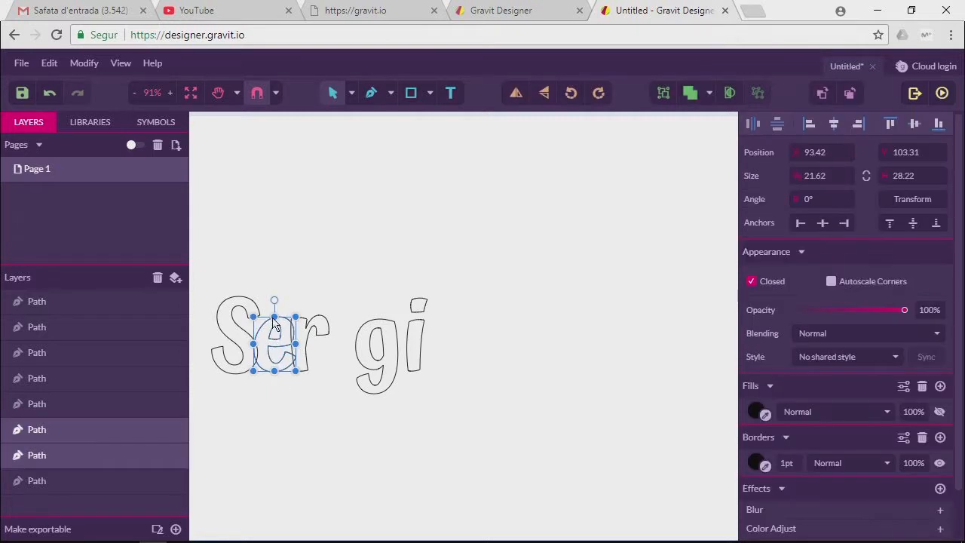
{"action": "left_click_drag", "start_coordinate": [274, 302], "coordinate": [269, 296]}
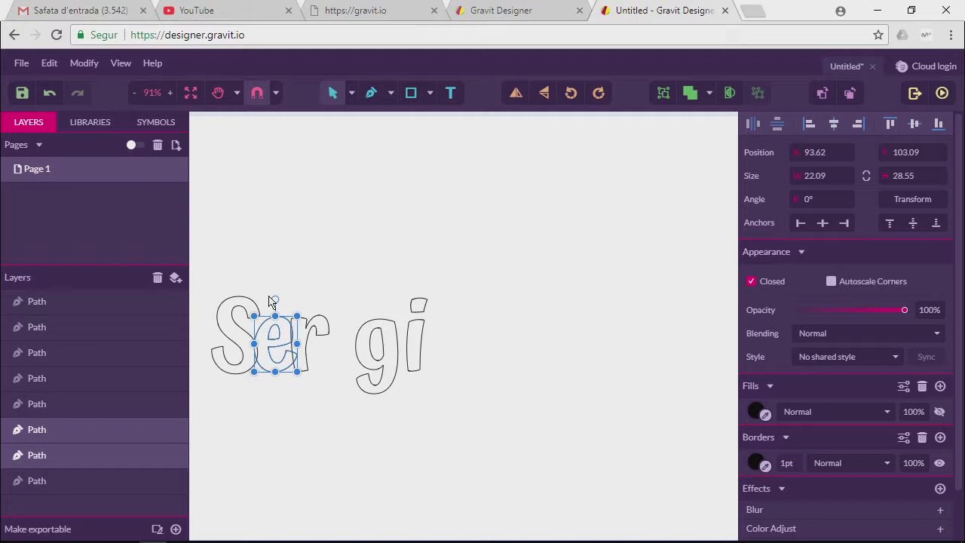
{"action": "left_click", "coordinate": [321, 373]}
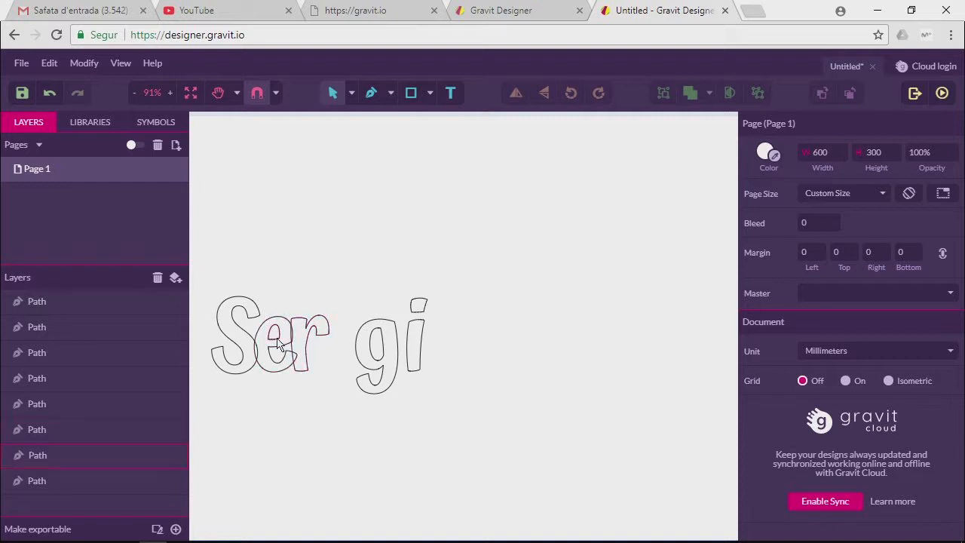
{"action": "left_click_drag", "start_coordinate": [286, 381], "coordinate": [272, 304]}
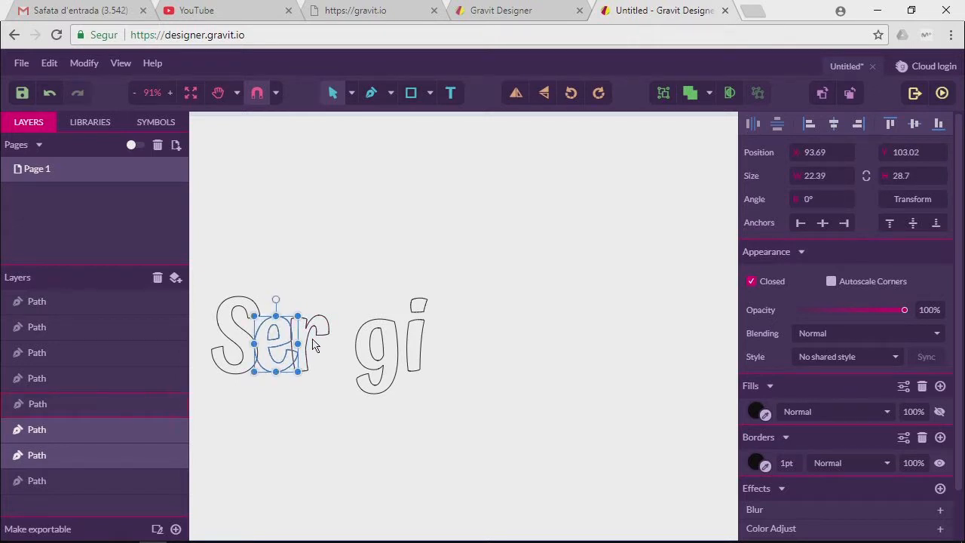
{"action": "left_click_drag", "start_coordinate": [308, 346], "coordinate": [309, 346]}
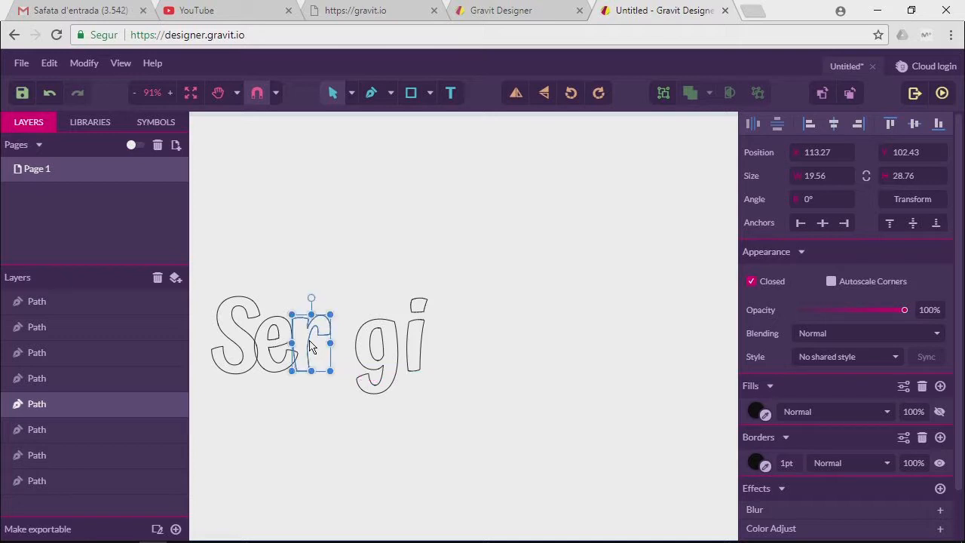
{"action": "left_click", "coordinate": [317, 395]}
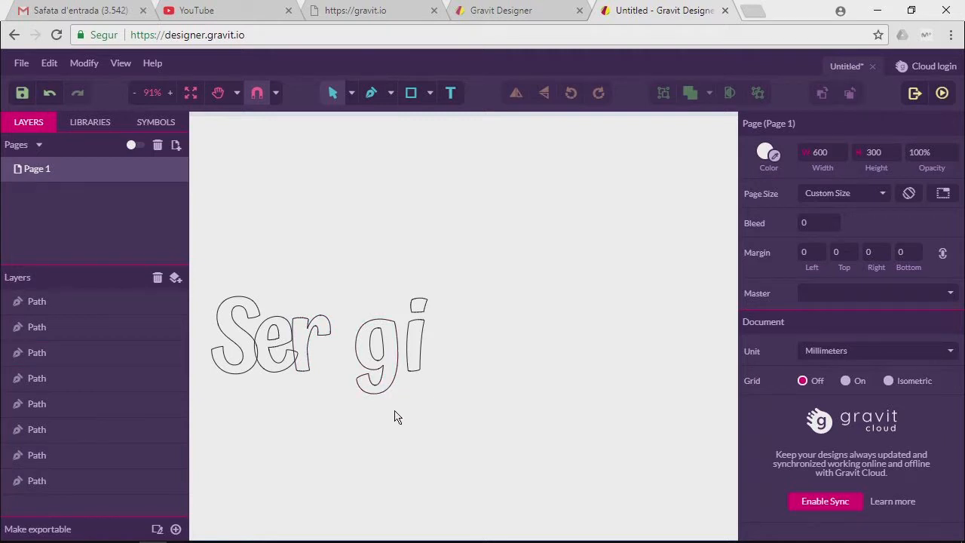
{"action": "left_click", "coordinate": [360, 336]}
Move the g and i left against the other letters and tilt the i -15°.
{"action": "left_click_drag", "start_coordinate": [383, 360], "coordinate": [354, 356]}
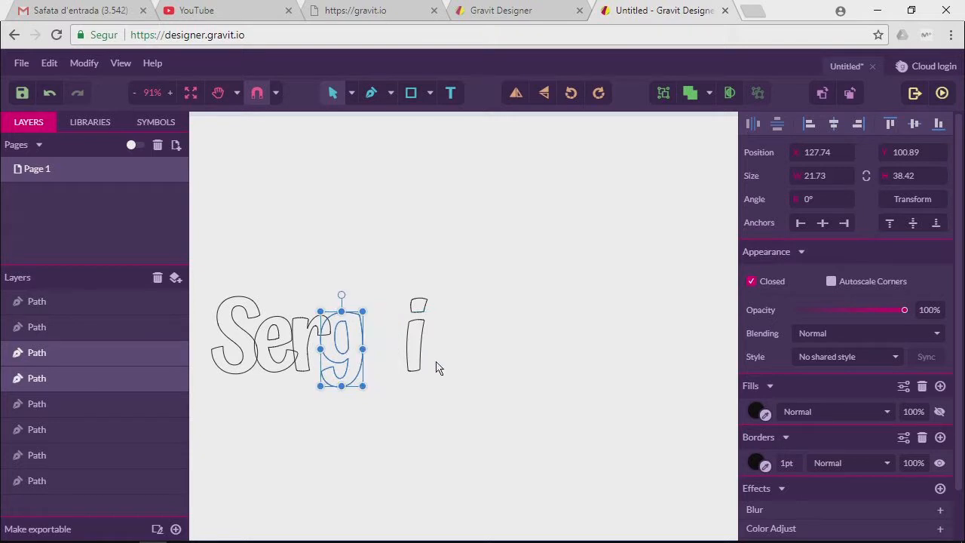
{"action": "left_click", "coordinate": [441, 370]}
{"action": "left_click", "coordinate": [420, 367]}
{"action": "left_click_drag", "start_coordinate": [420, 367], "coordinate": [376, 363]}
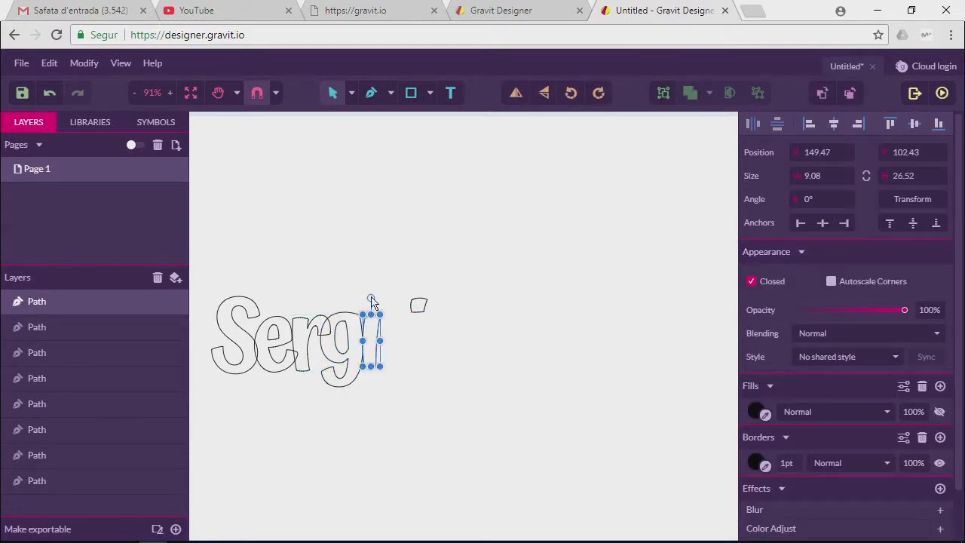
{"action": "left_click_drag", "start_coordinate": [371, 300], "coordinate": [385, 302]}
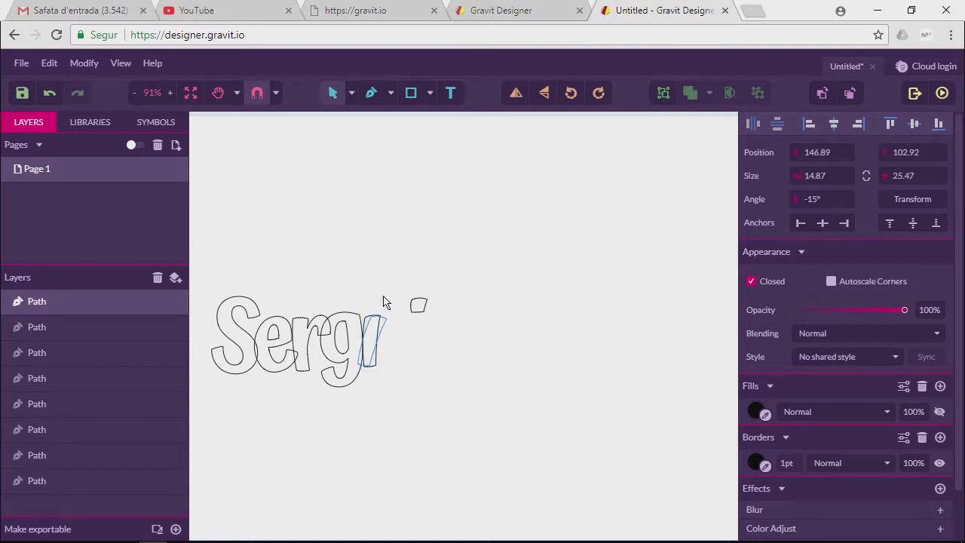
{"action": "left_click", "coordinate": [387, 380]}
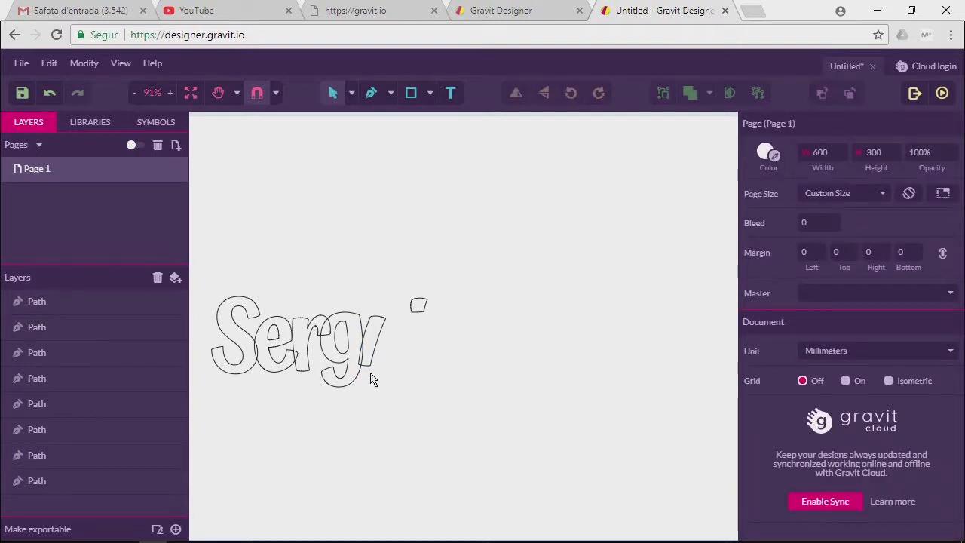
Rotate the i's dot to match its stem, then select all letter outlines.
{"action": "left_click", "coordinate": [420, 312]}
{"action": "left_click_drag", "start_coordinate": [417, 287], "coordinate": [382, 316]}
{"action": "left_click", "coordinate": [400, 343]}
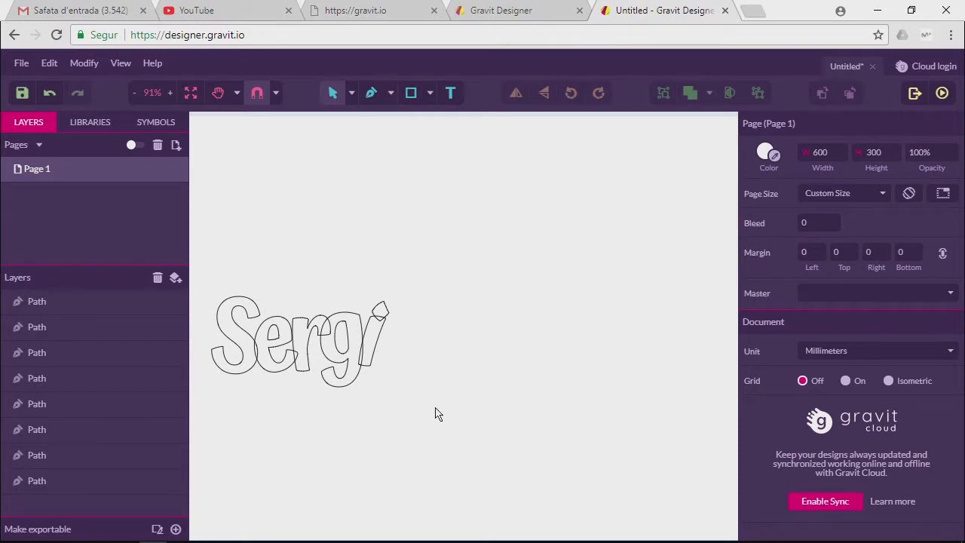
{"action": "left_click_drag", "start_coordinate": [436, 414], "coordinate": [202, 272]}
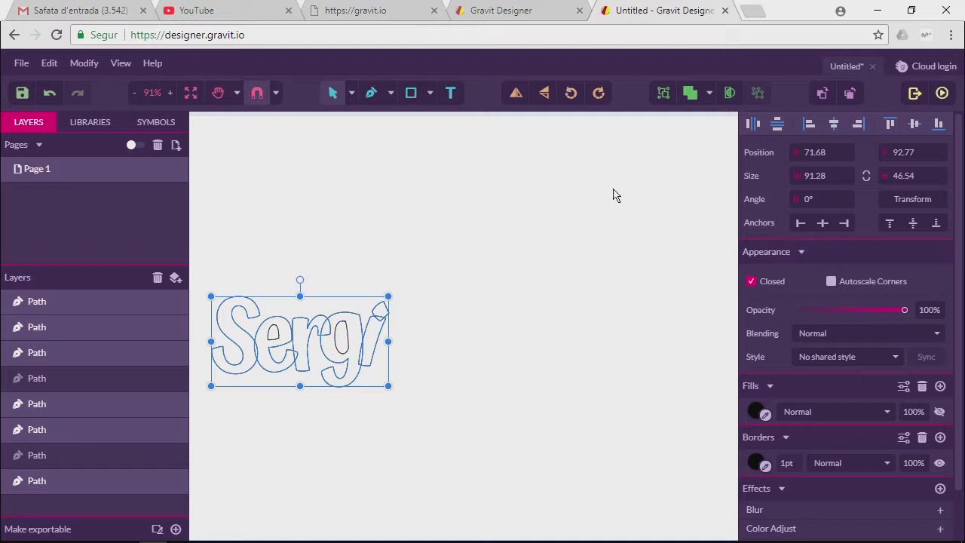
Union the selected outlined letters into a single compound shape.
{"action": "left_click", "coordinate": [710, 93]}
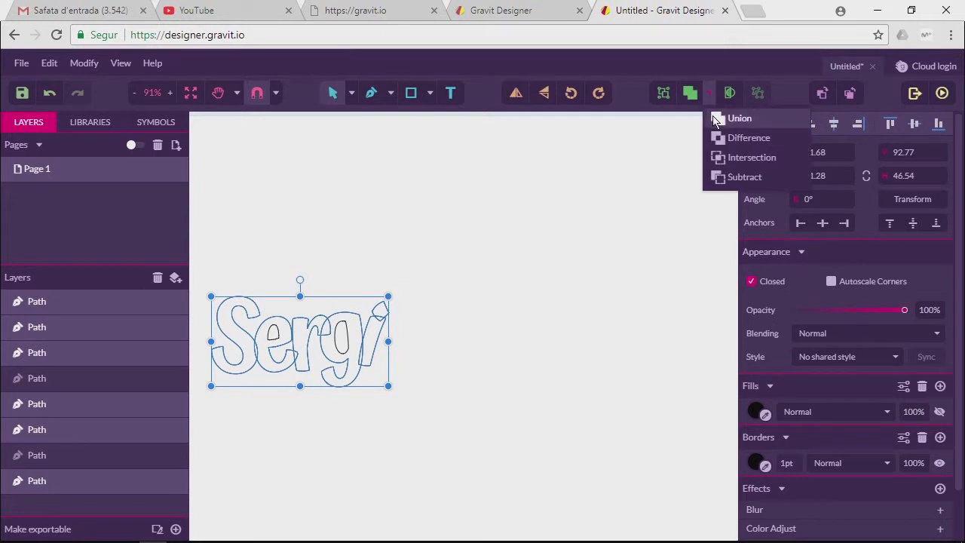
{"action": "left_click", "coordinate": [716, 121]}
{"action": "left_click", "coordinate": [518, 360]}
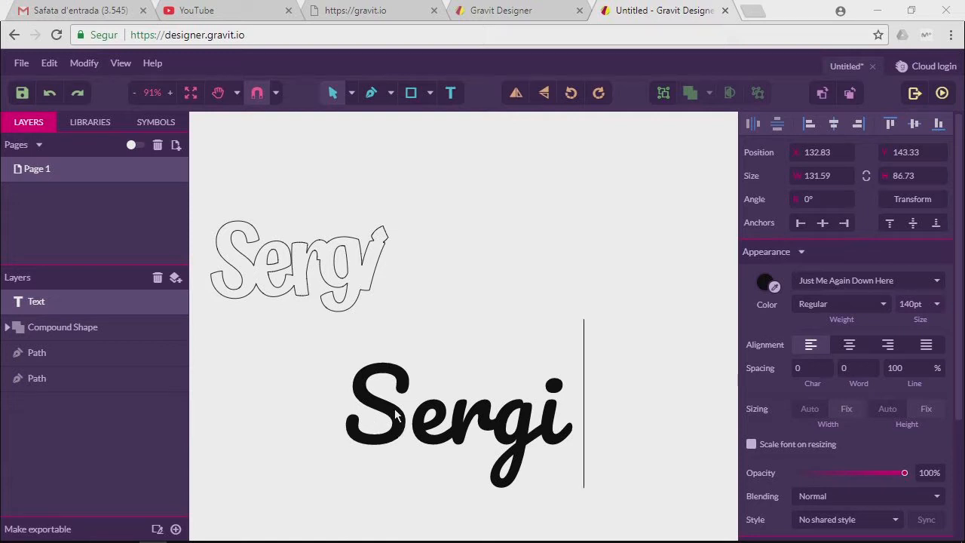
Set the whole Sergi text in the Sarina font.
{"action": "left_click_drag", "start_coordinate": [577, 429], "coordinate": [349, 413]}
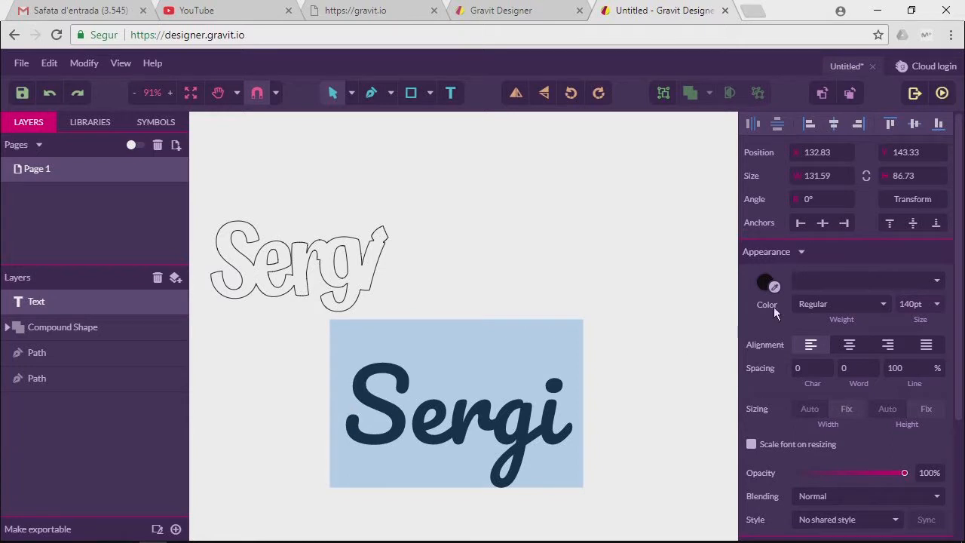
{"action": "left_click", "coordinate": [813, 280]}
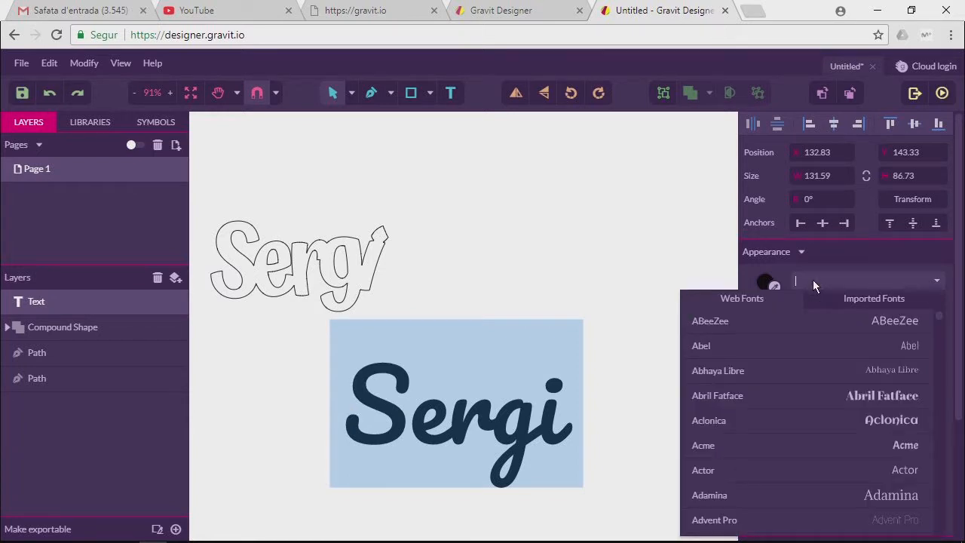
{"action": "type", "text": "sarin"}
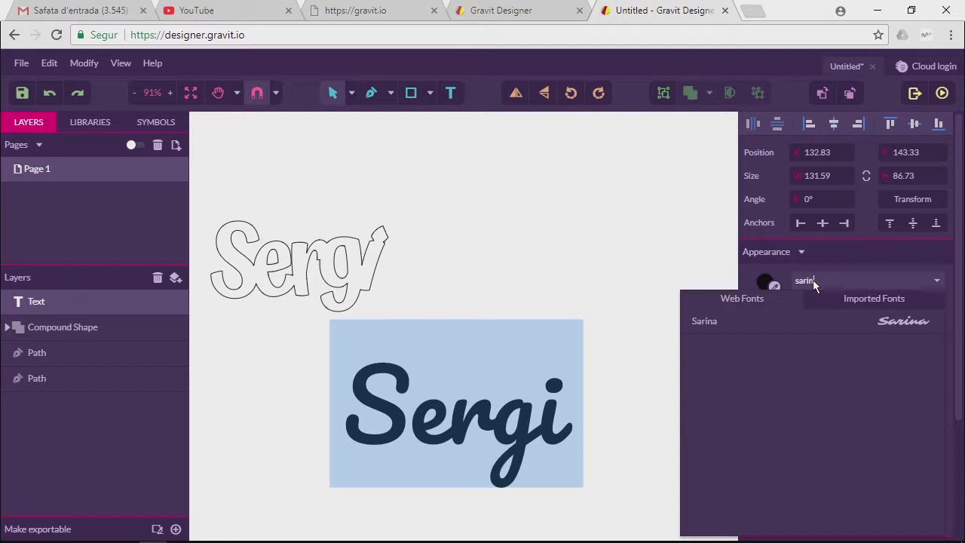
{"action": "left_click", "coordinate": [747, 321]}
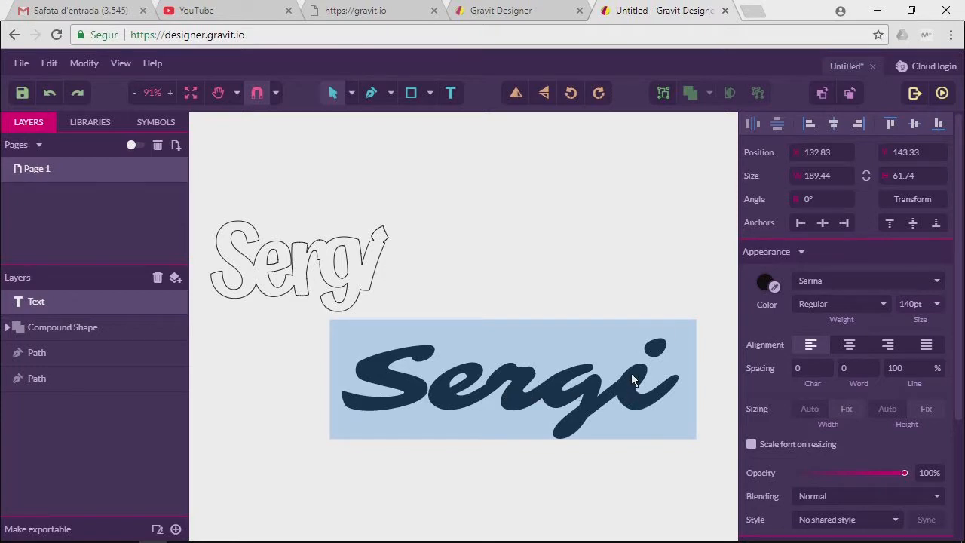
Switch the Sergi text's font to Vampiro One.
{"action": "left_click", "coordinate": [828, 279]}
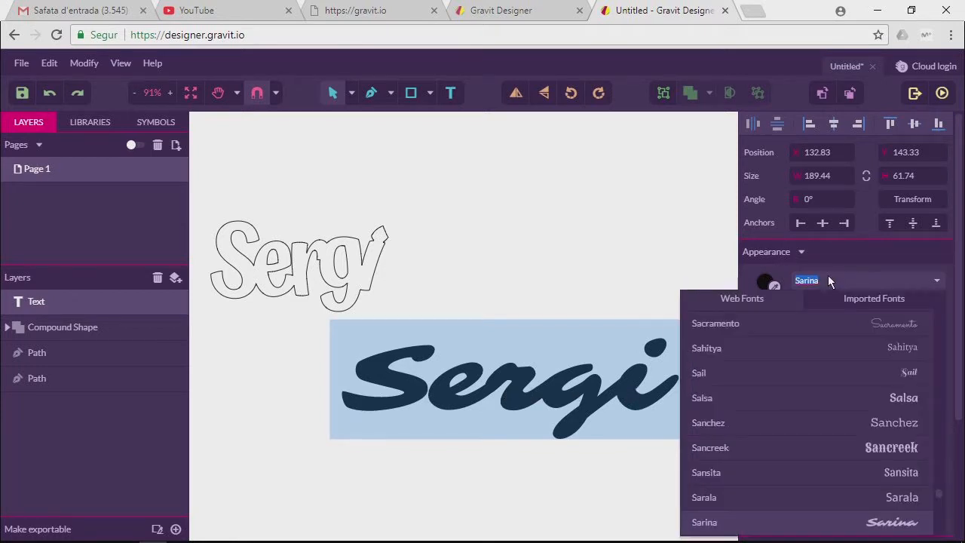
{"action": "type", "text": "Vampi"}
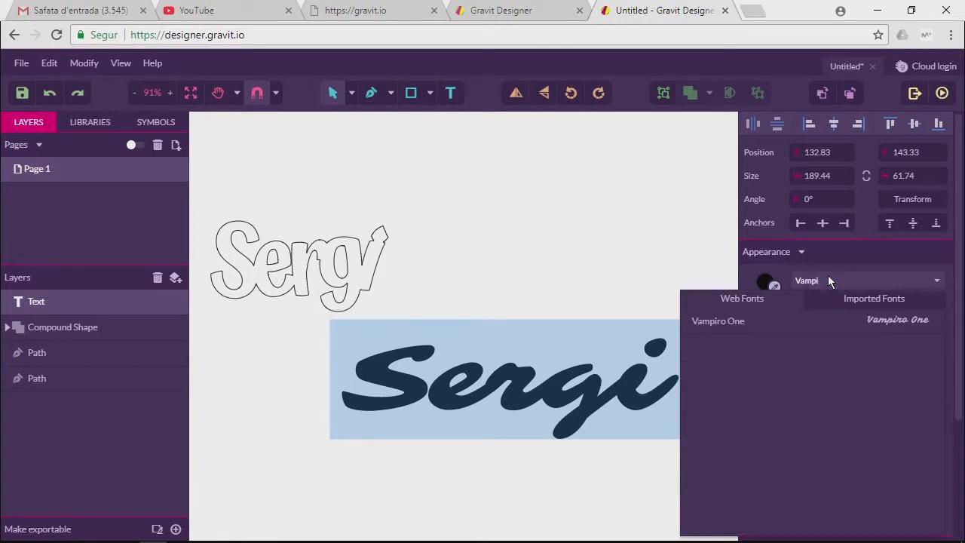
{"action": "left_click", "coordinate": [763, 320]}
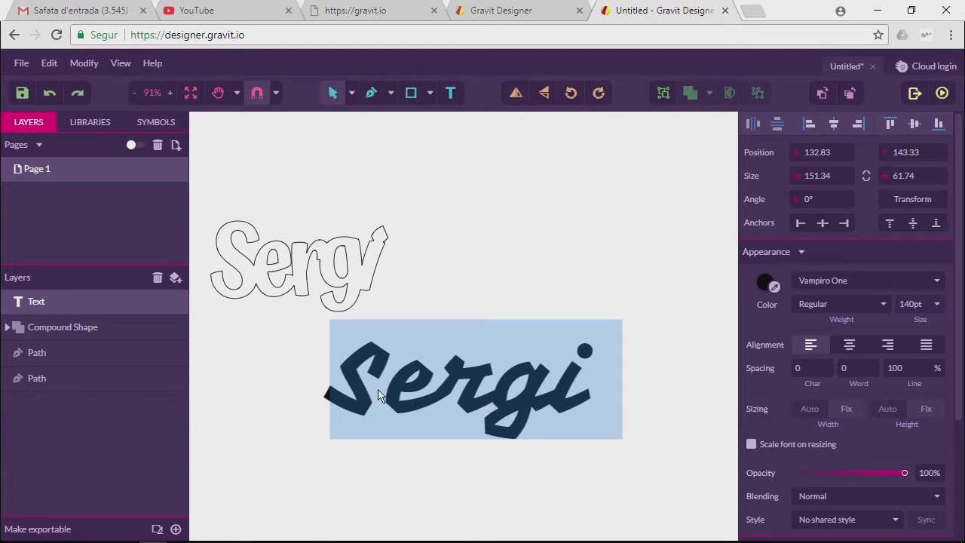
Apply the League Script font to just the letter i of Sergi.
{"action": "left_click", "coordinate": [598, 394]}
{"action": "left_click_drag", "start_coordinate": [598, 394], "coordinate": [359, 384]}
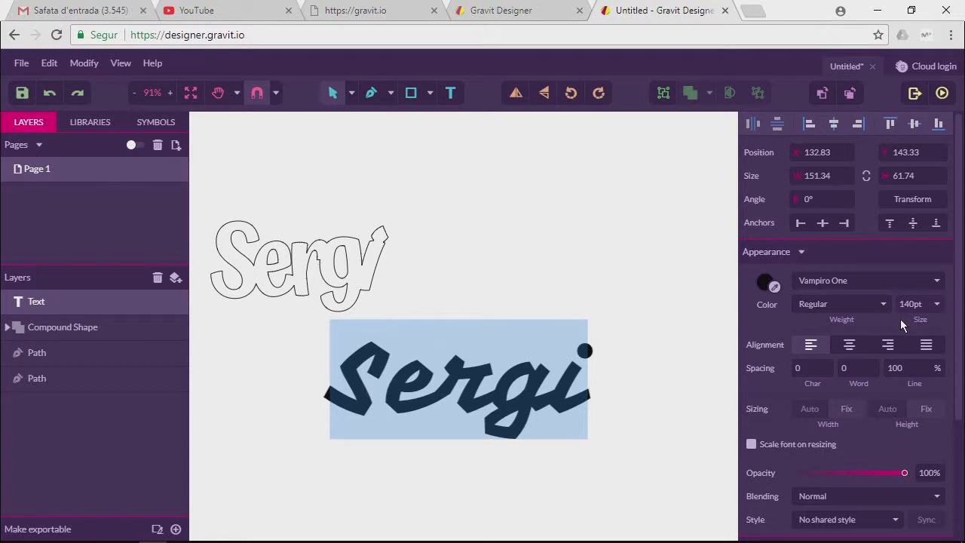
{"action": "left_click", "coordinate": [868, 282]}
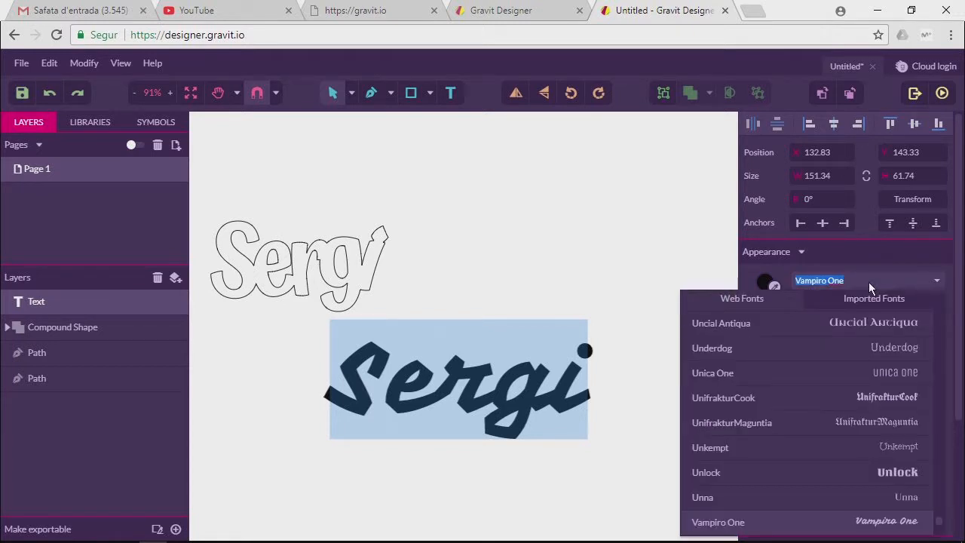
{"action": "type", "text": "lea"}
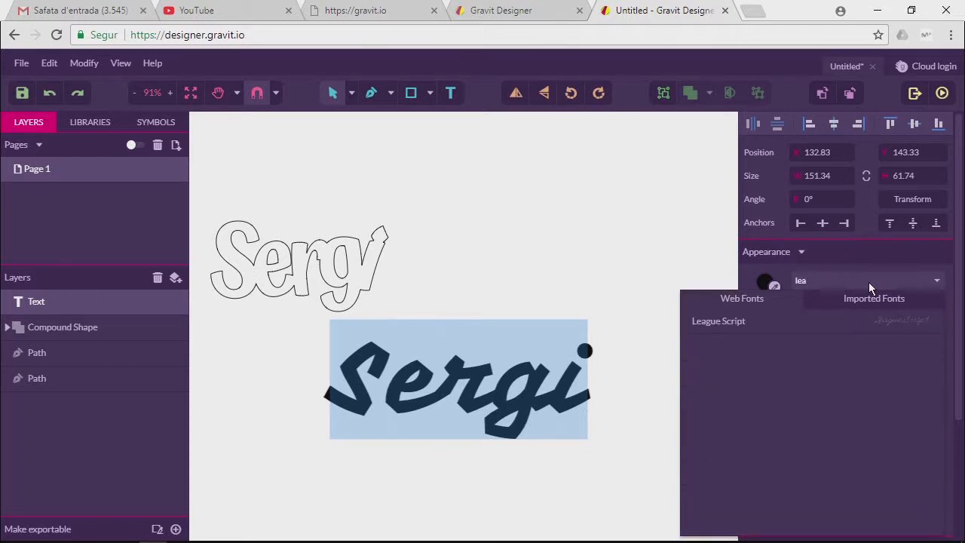
{"action": "left_click", "coordinate": [778, 321]}
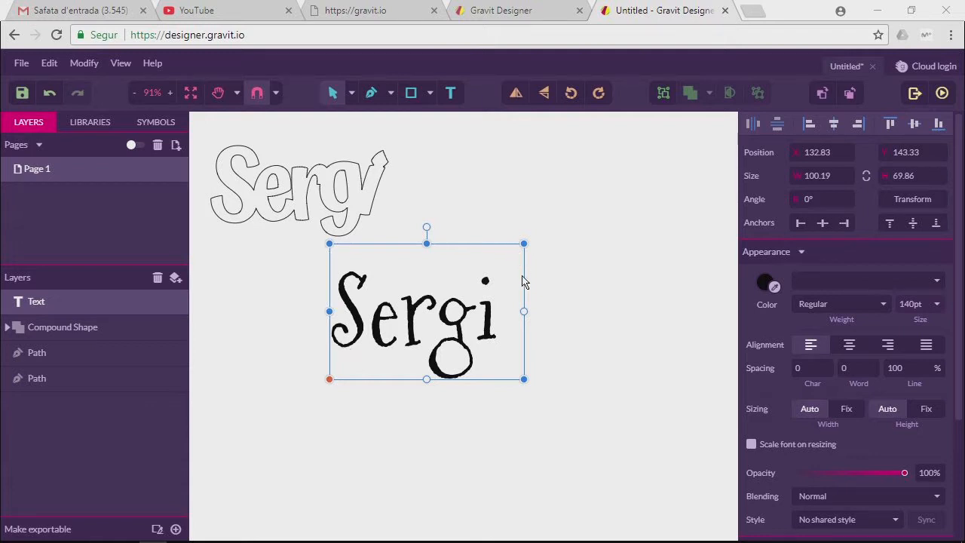
Select the Sergi text and set its font weight to Bold.
{"action": "double_click", "coordinate": [497, 345]}
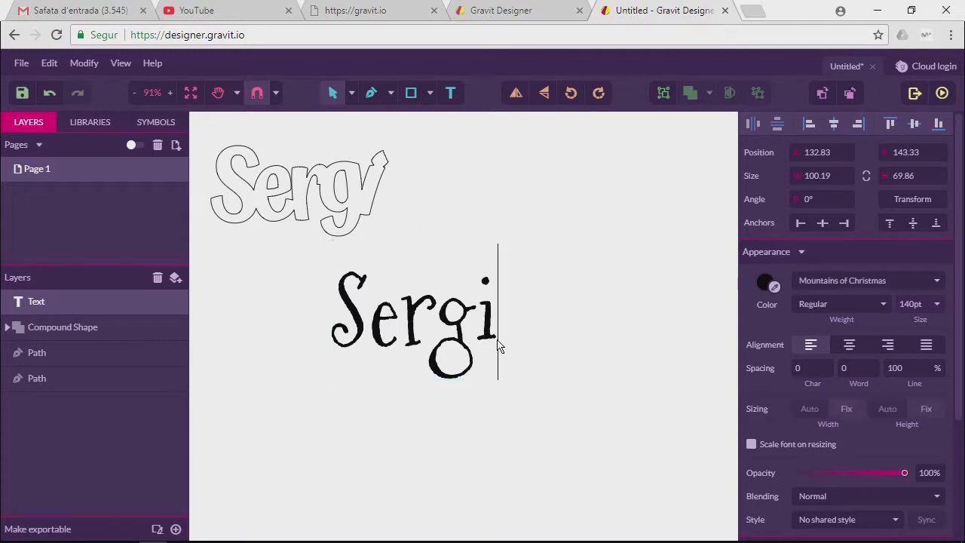
{"action": "left_click_drag", "start_coordinate": [497, 344], "coordinate": [347, 331]}
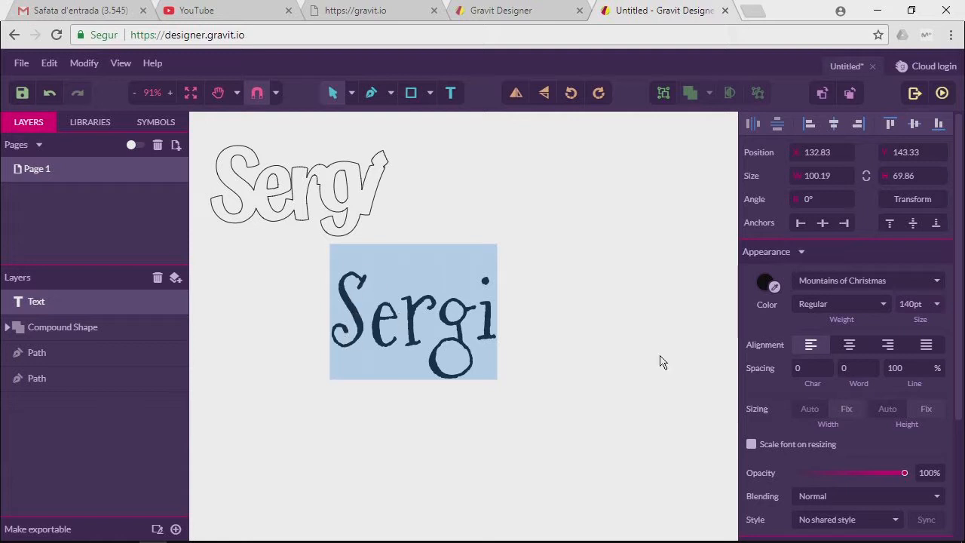
{"action": "left_click", "coordinate": [882, 306]}
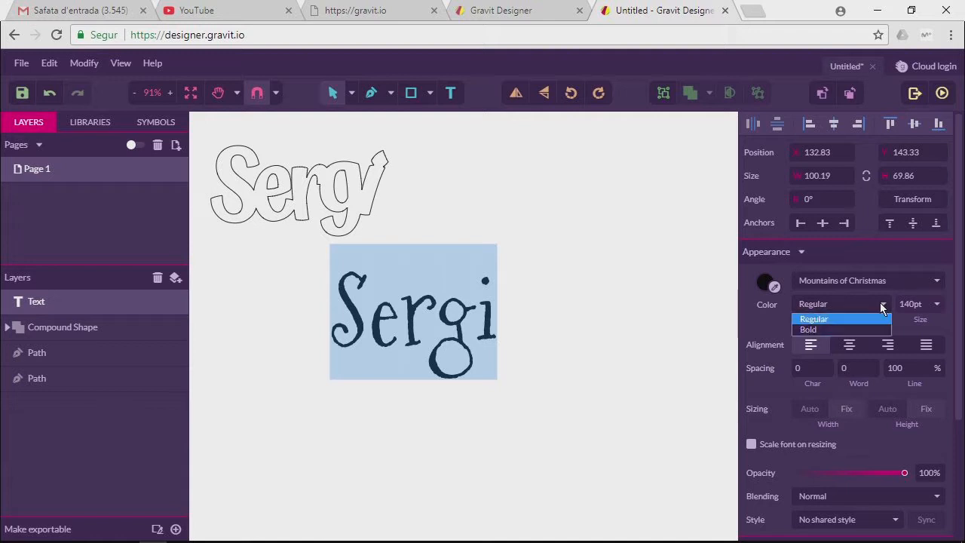
{"action": "left_click", "coordinate": [848, 330]}
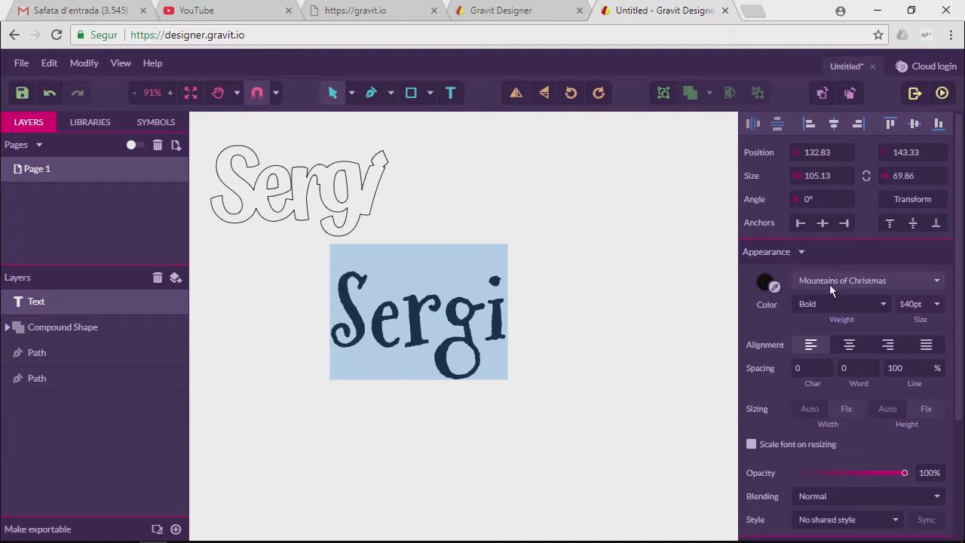
Change the Sergi text's font to Griffy and finish editing.
{"action": "left_click", "coordinate": [891, 279]}
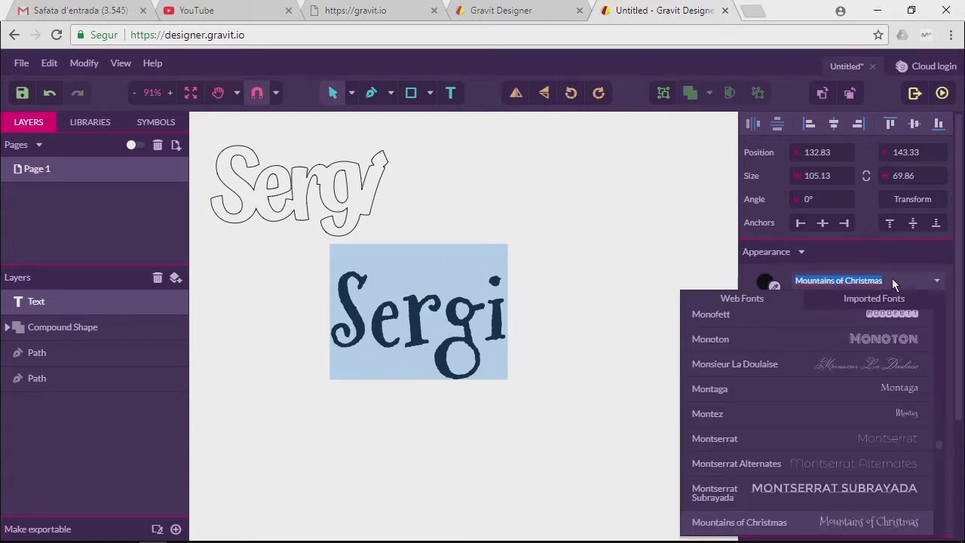
{"action": "key", "text": "BackSpace"}
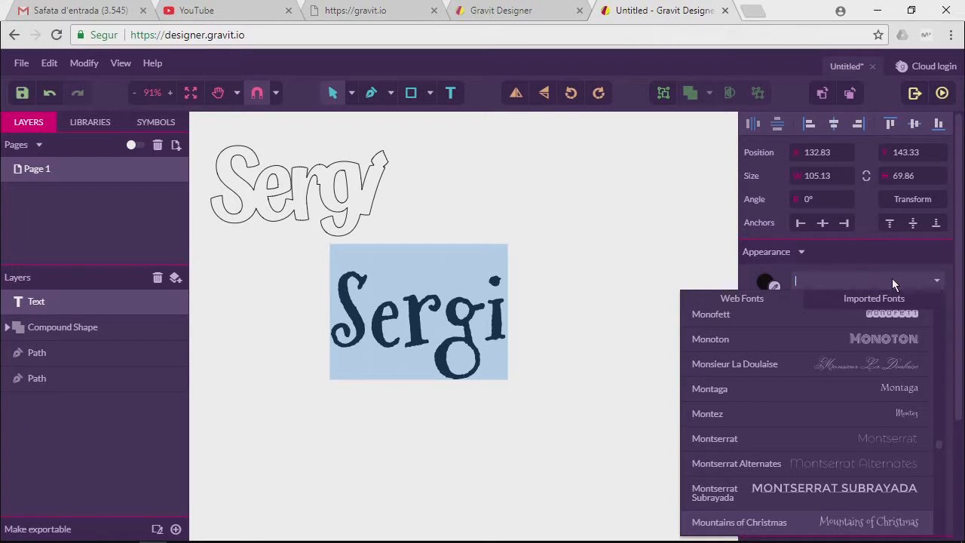
{"action": "type", "text": "Gri"}
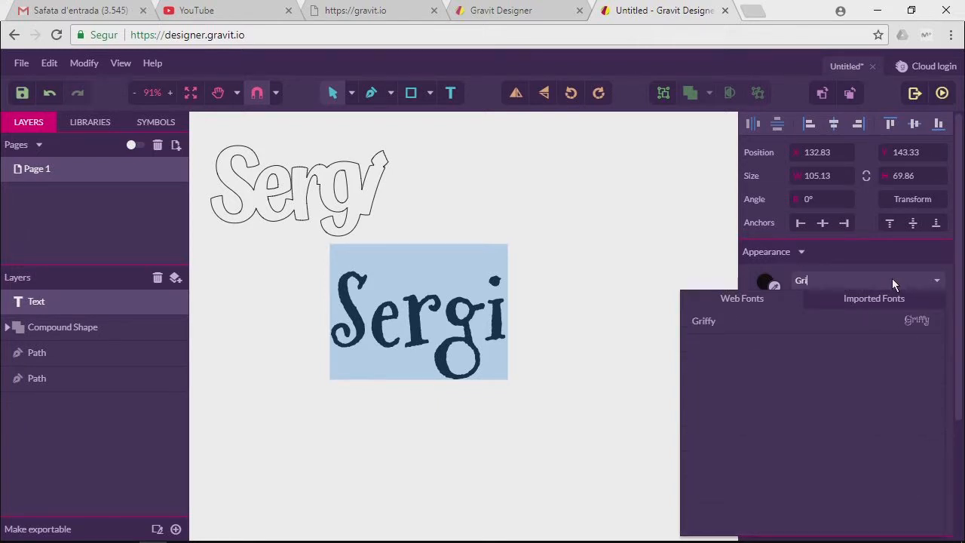
{"action": "left_click", "coordinate": [781, 321]}
{"action": "key", "text": "Escape"}
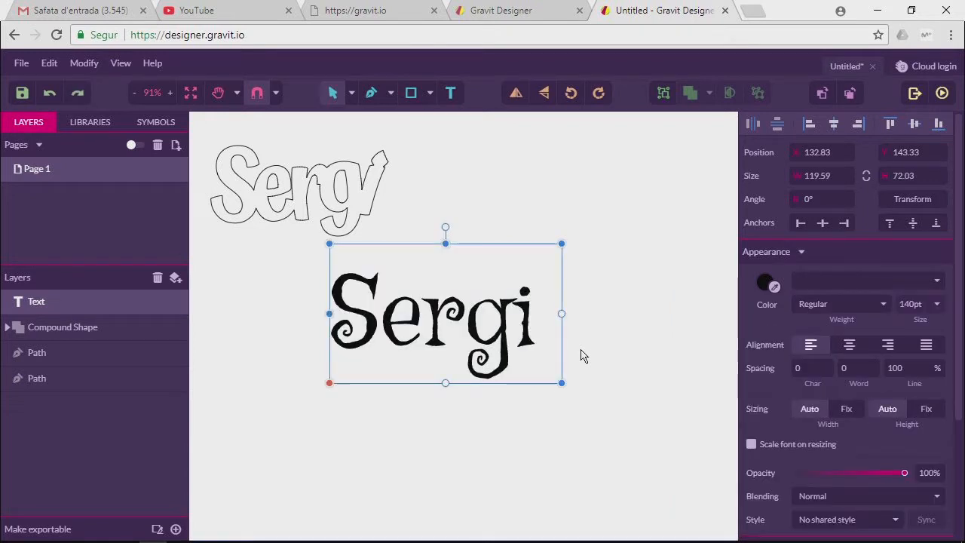
Convert the Sergi text to a path and split it into separate letter paths.
{"action": "right_click", "coordinate": [510, 334]}
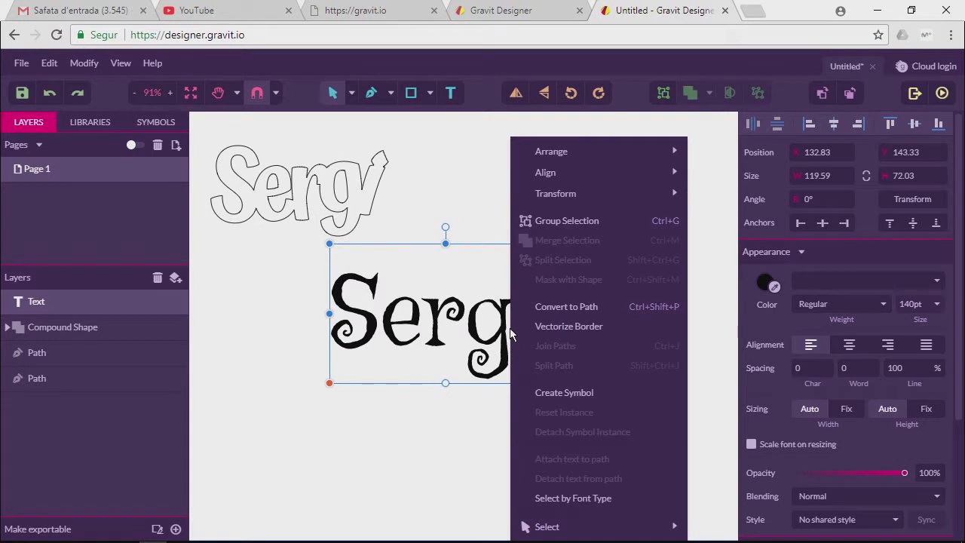
{"action": "left_click", "coordinate": [555, 308]}
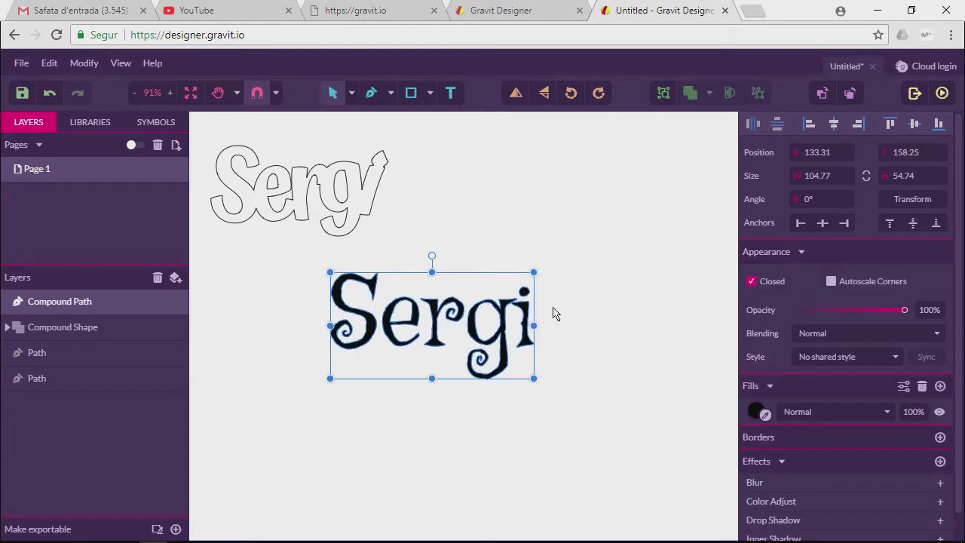
{"action": "left_click", "coordinate": [539, 352]}
{"action": "left_click", "coordinate": [505, 348]}
{"action": "right_click", "coordinate": [490, 344]}
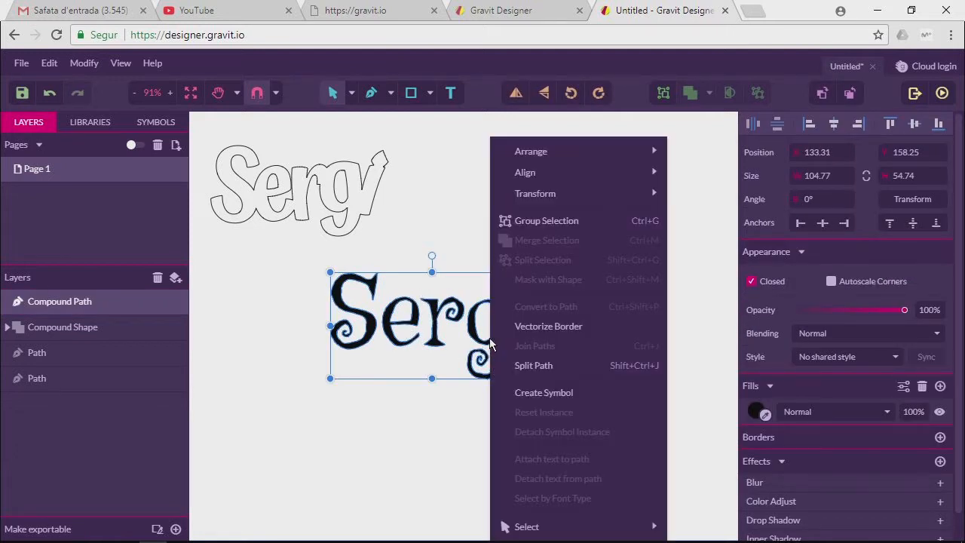
{"action": "left_click", "coordinate": [525, 366]}
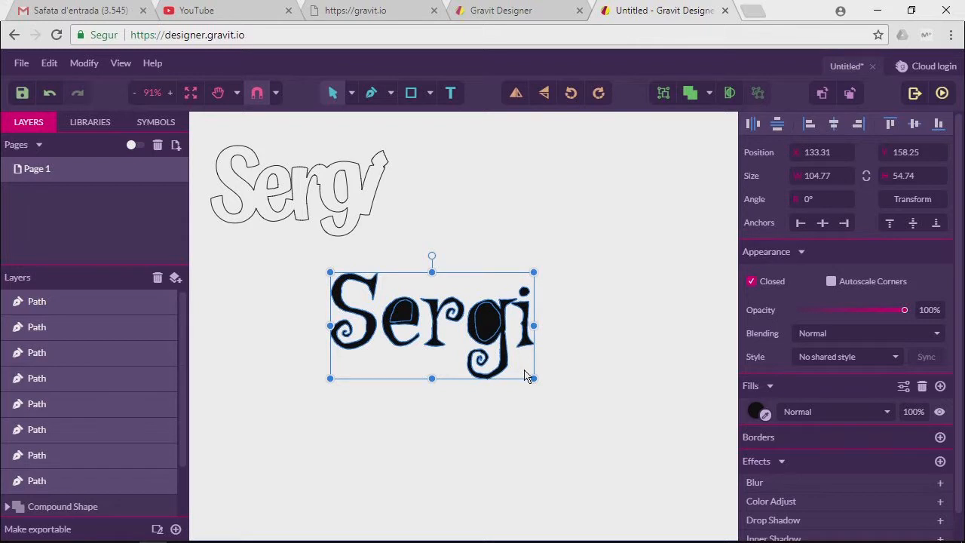
Remove the Sergi paths' fill and give them a 0.05mm outline.
{"action": "left_click", "coordinate": [939, 411]}
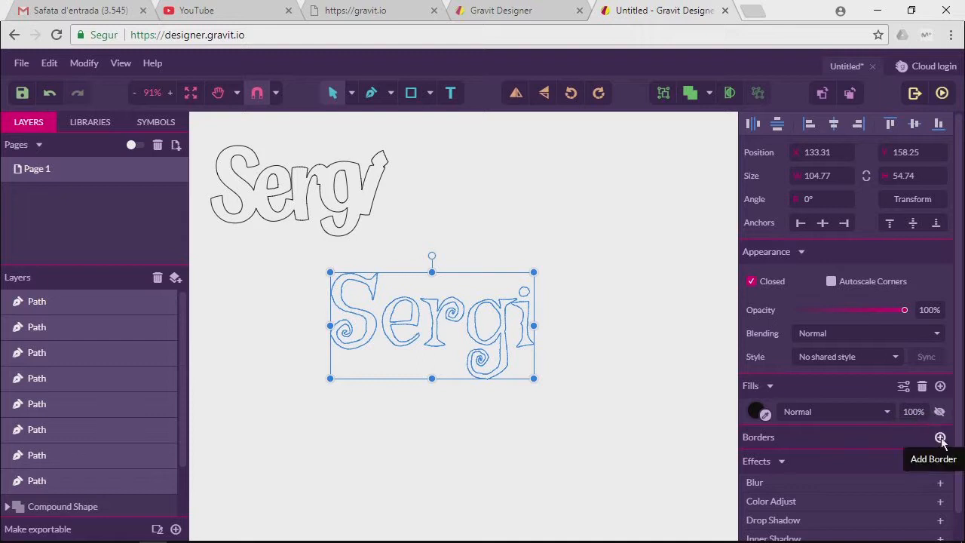
{"action": "left_click", "coordinate": [940, 437]}
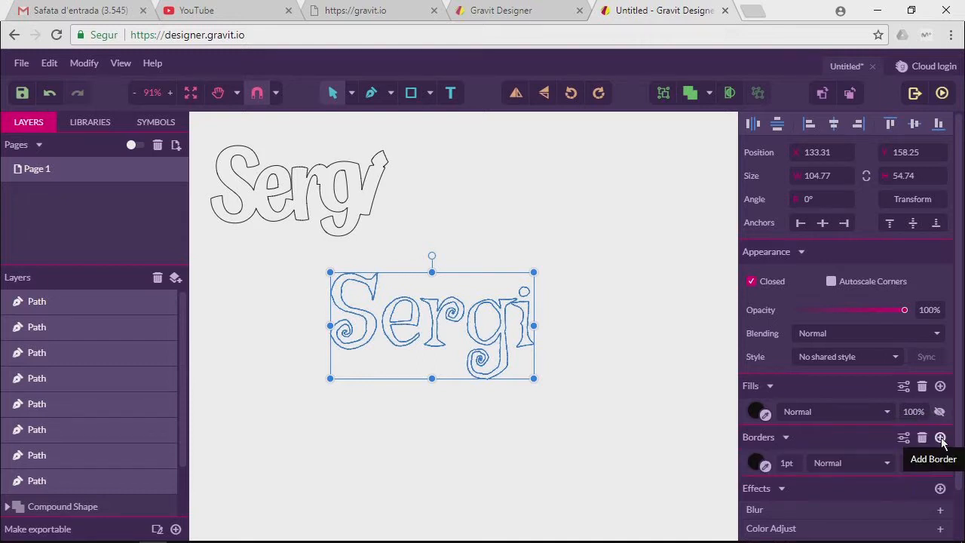
{"action": "left_click", "coordinate": [798, 462]}
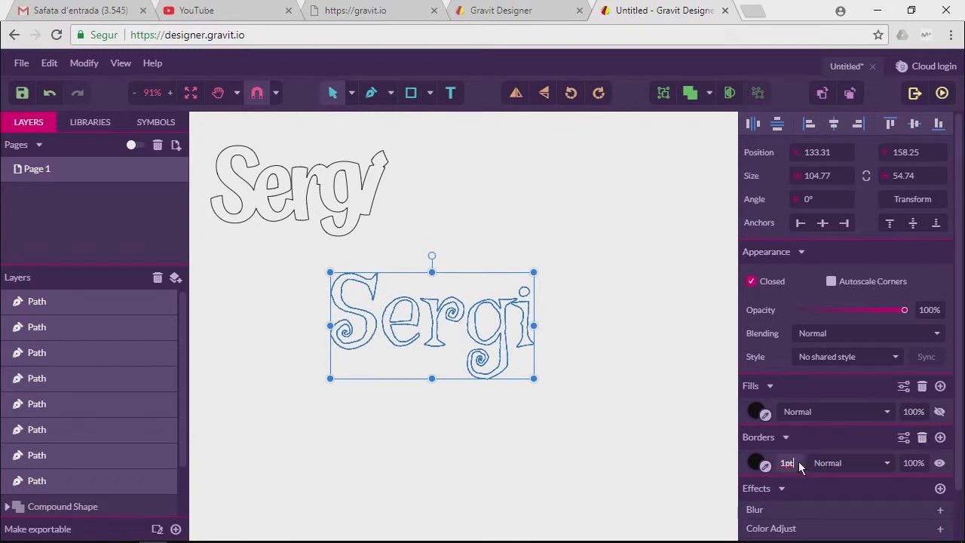
{"action": "type", "text": "0"}
{"action": "type", "text": ".05mm"}
{"action": "key", "text": "Return"}
{"action": "left_click", "coordinate": [678, 433]}
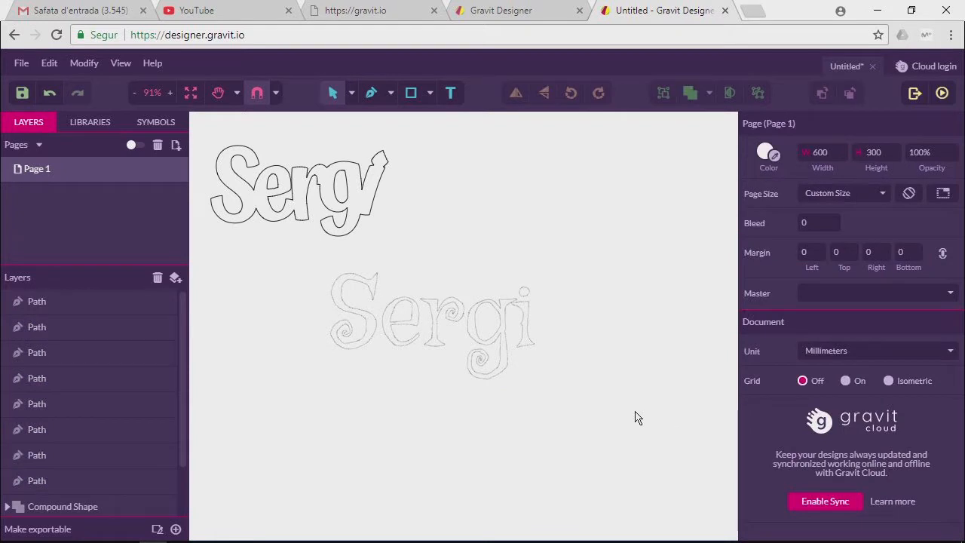
Nudge the i's stem and dot slightly right, clear of the g.
{"action": "left_click", "coordinate": [526, 348]}
{"action": "left_click_drag", "start_coordinate": [527, 348], "coordinate": [537, 343]}
{"action": "left_click", "coordinate": [573, 324]}
{"action": "left_click_drag", "start_coordinate": [520, 299], "coordinate": [532, 301]}
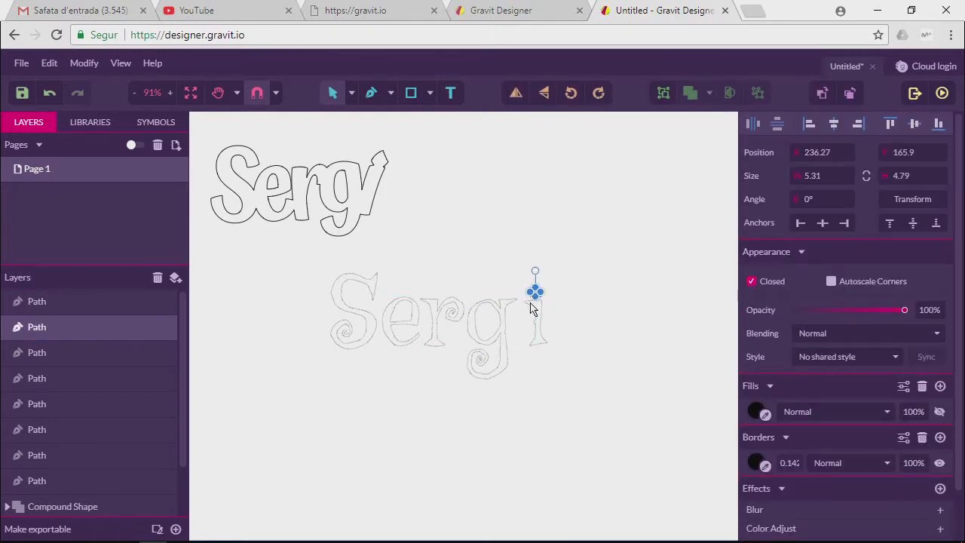
{"action": "left_click", "coordinate": [521, 382]}
{"action": "left_click_drag", "start_coordinate": [313, 267], "coordinate": [585, 409]}
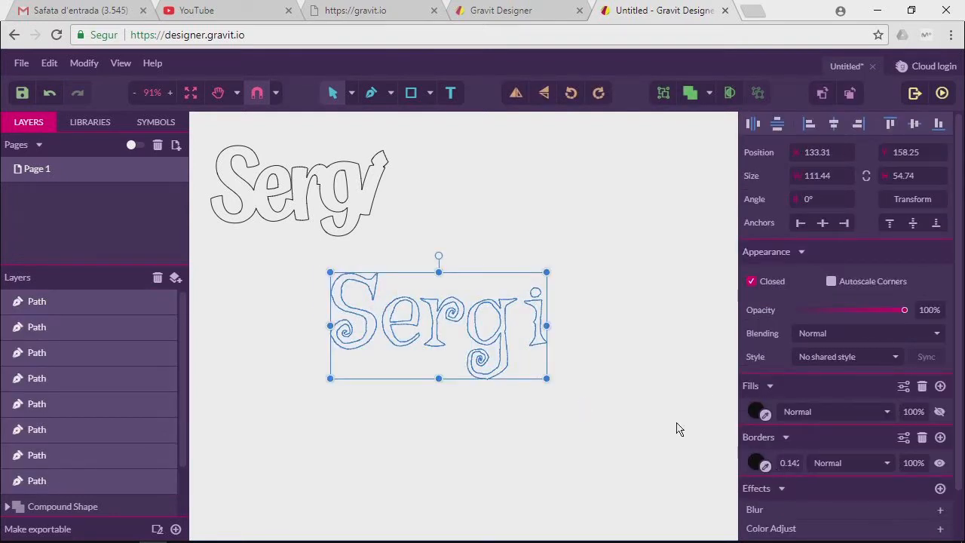
{"action": "left_click", "coordinate": [633, 369]}
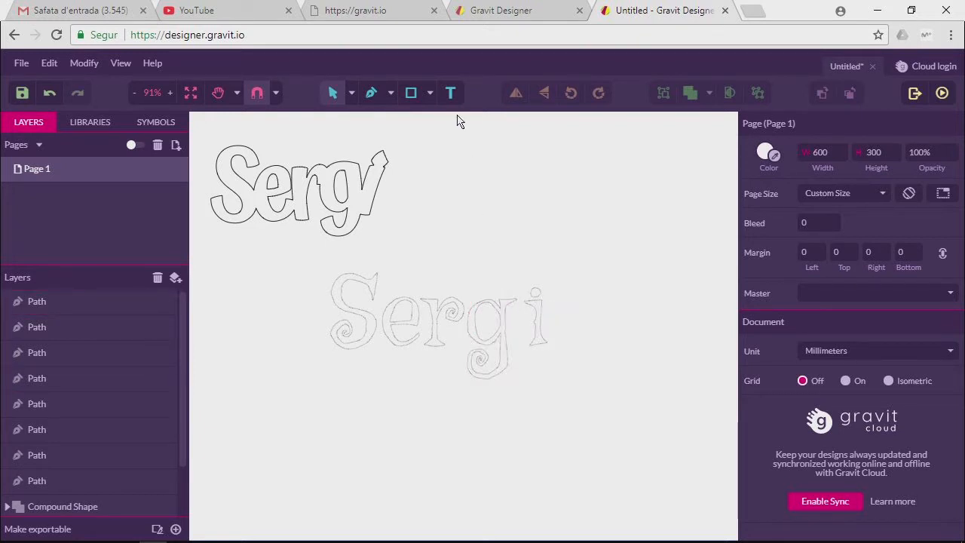
Draw a 131.83 × 68.48 rectangle at 125.07, 150 over the Sergi outline.
{"action": "left_click", "coordinate": [431, 95]}
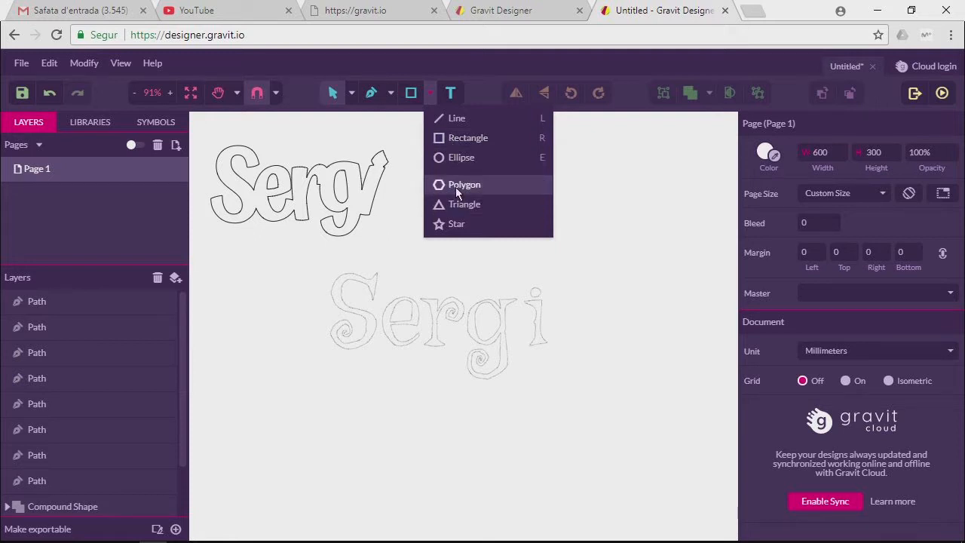
{"action": "left_click", "coordinate": [460, 138]}
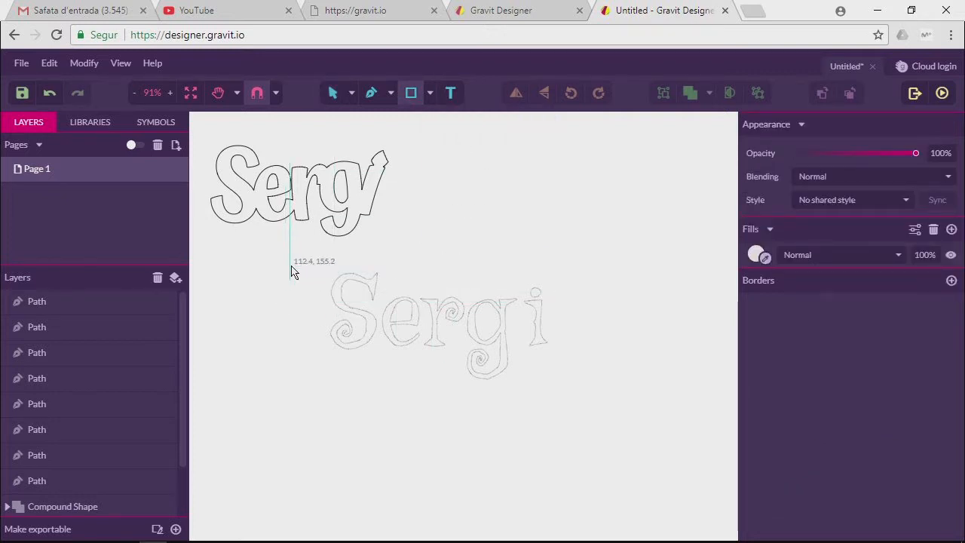
{"action": "left_click_drag", "start_coordinate": [314, 264], "coordinate": [571, 392]}
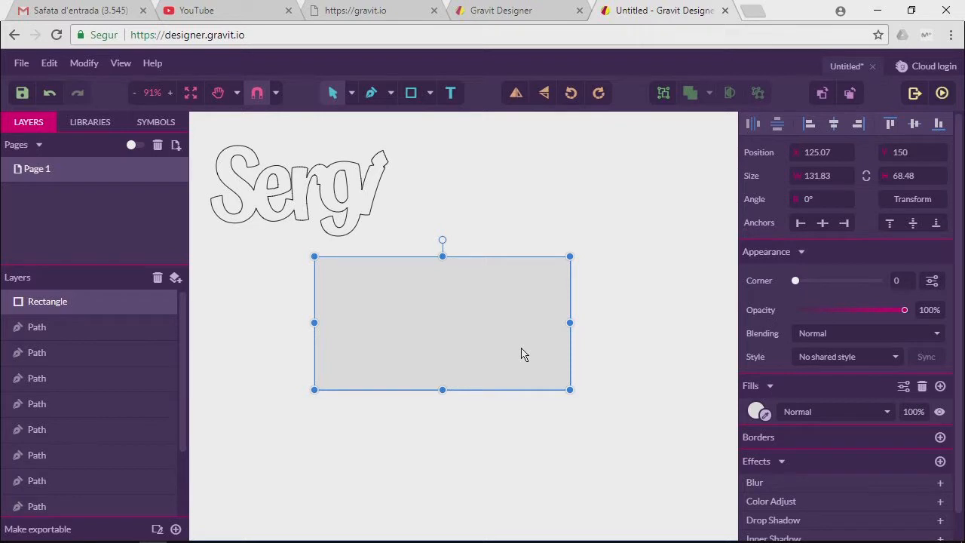
Hide the rectangle's fill and give it a 0.05mm border.
{"action": "left_click", "coordinate": [938, 412]}
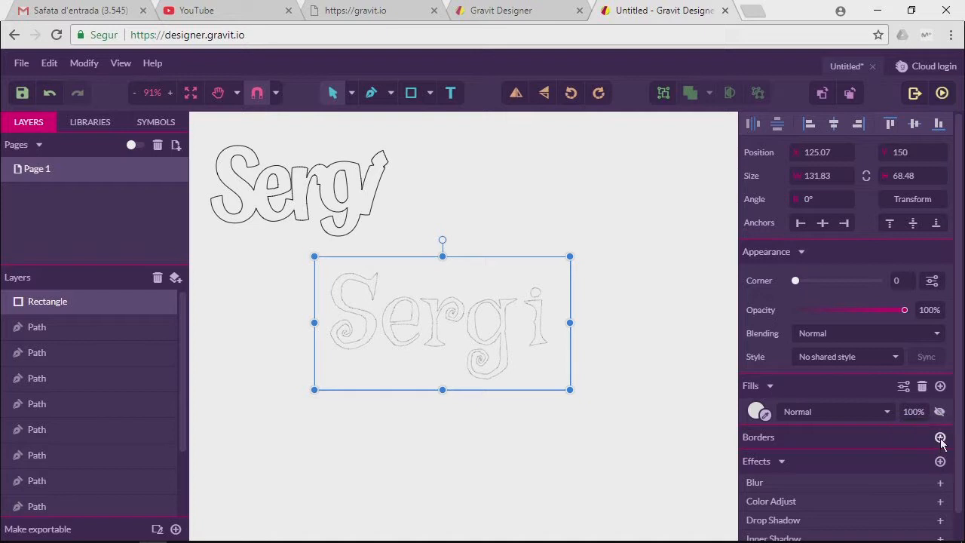
{"action": "left_click", "coordinate": [940, 437]}
{"action": "double_click", "coordinate": [777, 463]}
{"action": "type", "text": "0"}
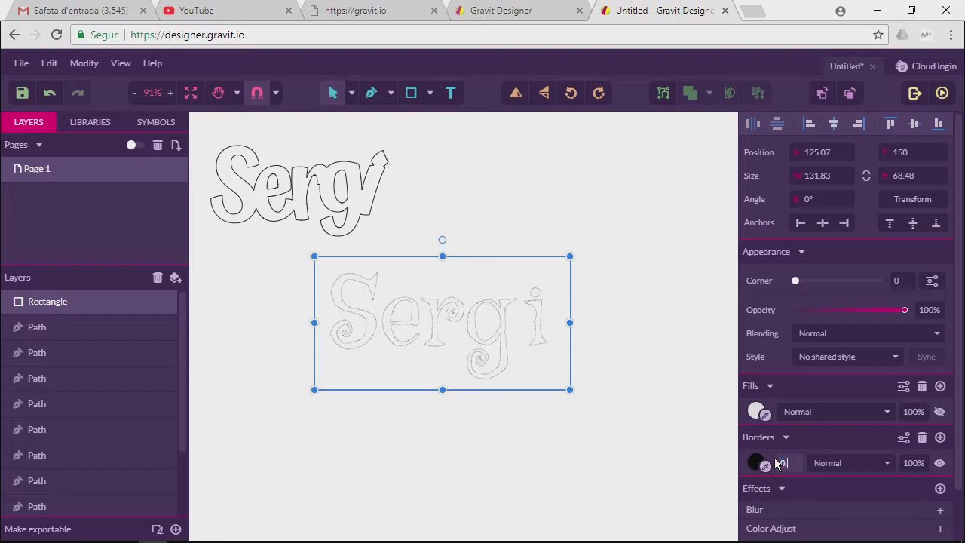
{"action": "type", "text": ".05mm"}
{"action": "key", "text": "Return"}
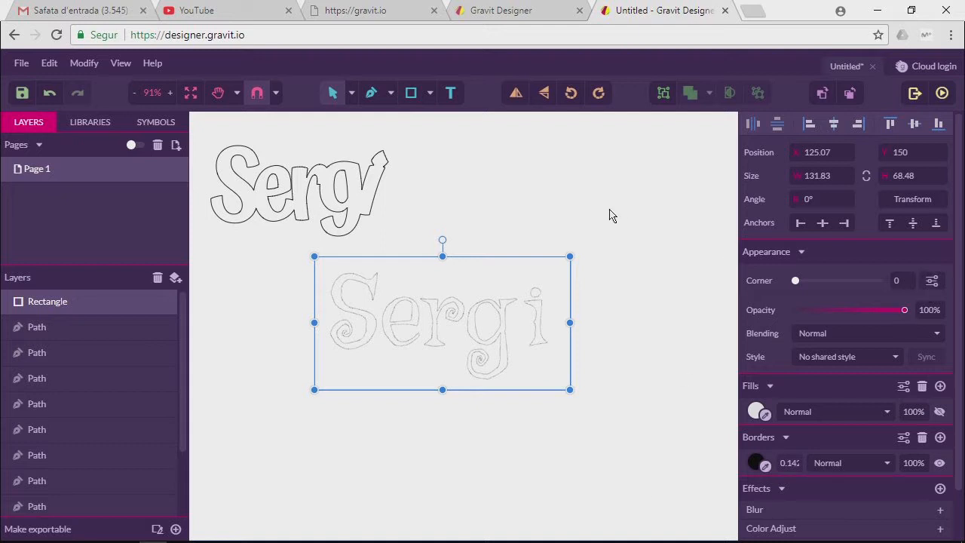
Enlarge the rectangle's corners and preview the Round2, Bevel and Inset corner styles.
{"action": "left_click_drag", "start_coordinate": [795, 280], "coordinate": [835, 285]}
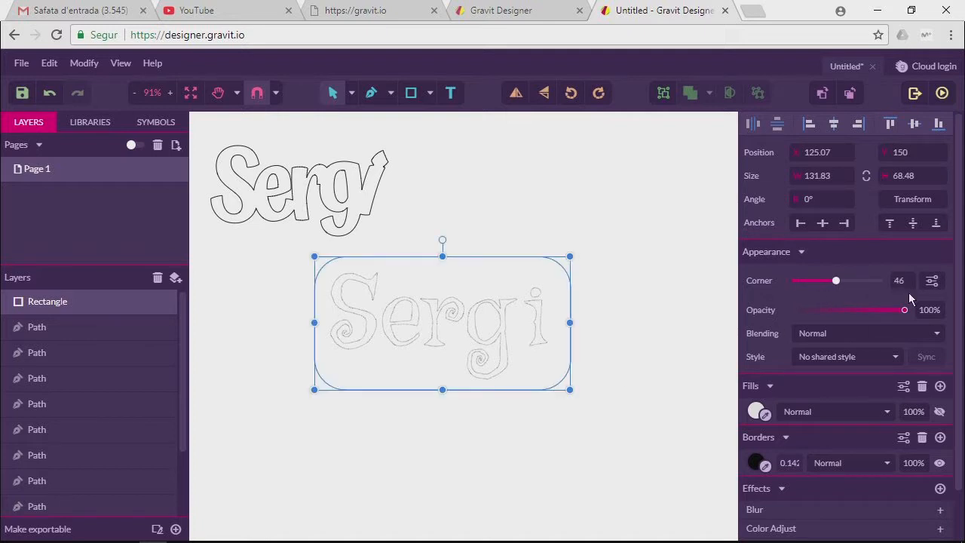
{"action": "left_click", "coordinate": [932, 281]}
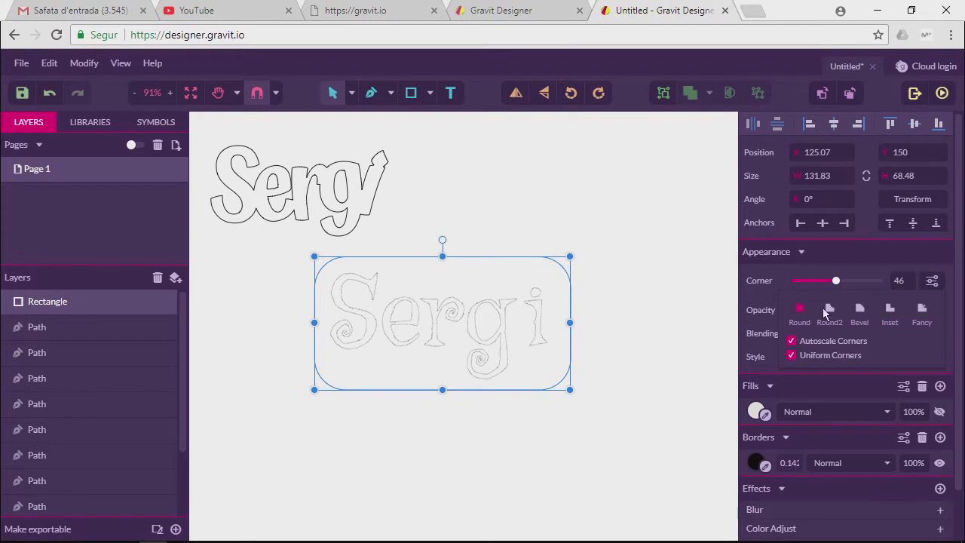
{"action": "left_click", "coordinate": [829, 309]}
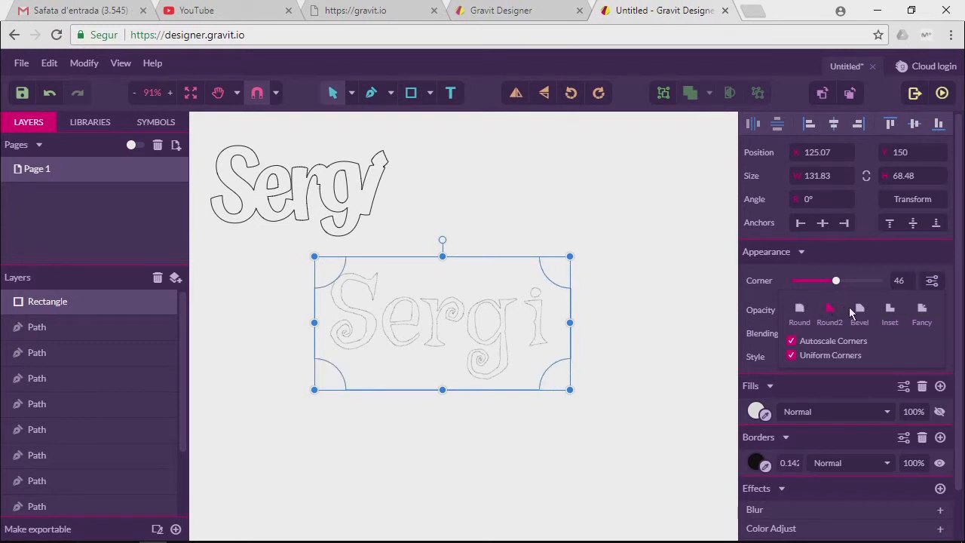
{"action": "left_click", "coordinate": [859, 309]}
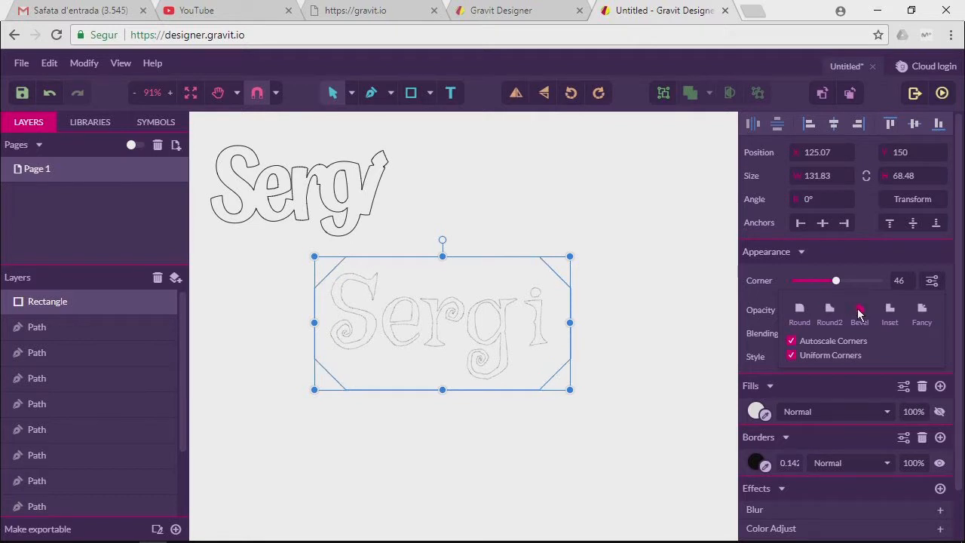
{"action": "left_click", "coordinate": [799, 310]}
{"action": "left_click", "coordinate": [828, 310]}
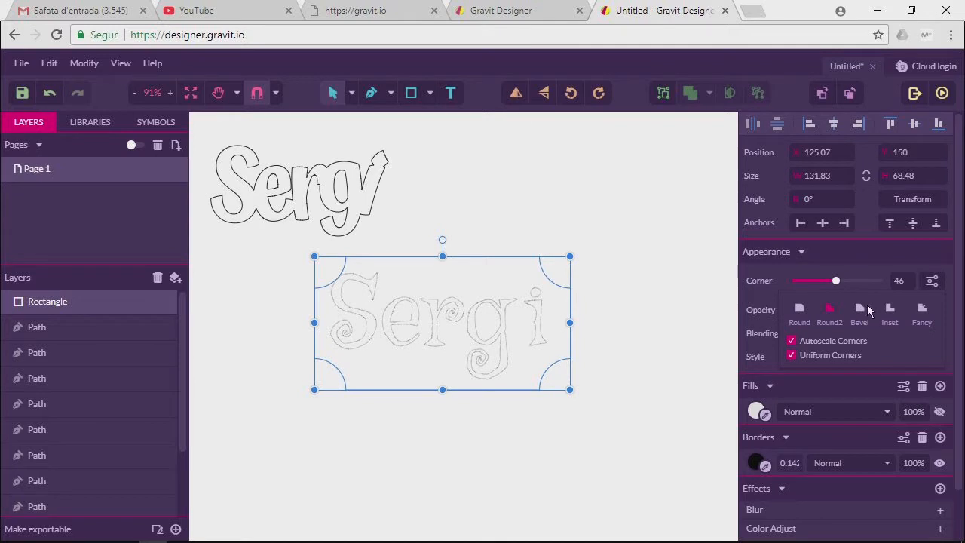
{"action": "left_click", "coordinate": [887, 311]}
Try Fancy corners, then settle on Round corners at size 31.
{"action": "left_click", "coordinate": [921, 309]}
{"action": "mouse_move", "coordinate": [837, 277]}
{"action": "left_mouse_down"}
{"action": "mouse_move", "coordinate": [810, 280]}
{"action": "mouse_move", "coordinate": [822, 282]}
{"action": "left_mouse_up"}
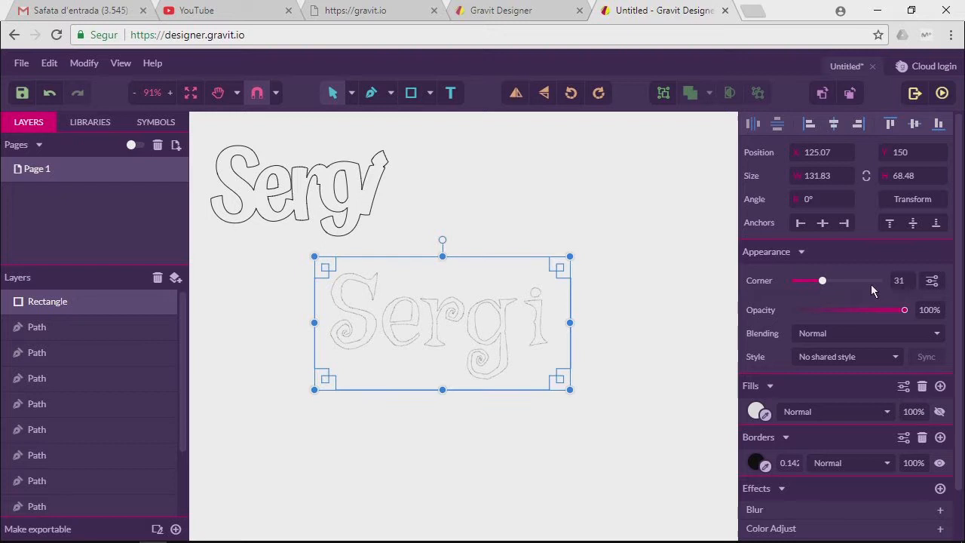
{"action": "left_click", "coordinate": [929, 285]}
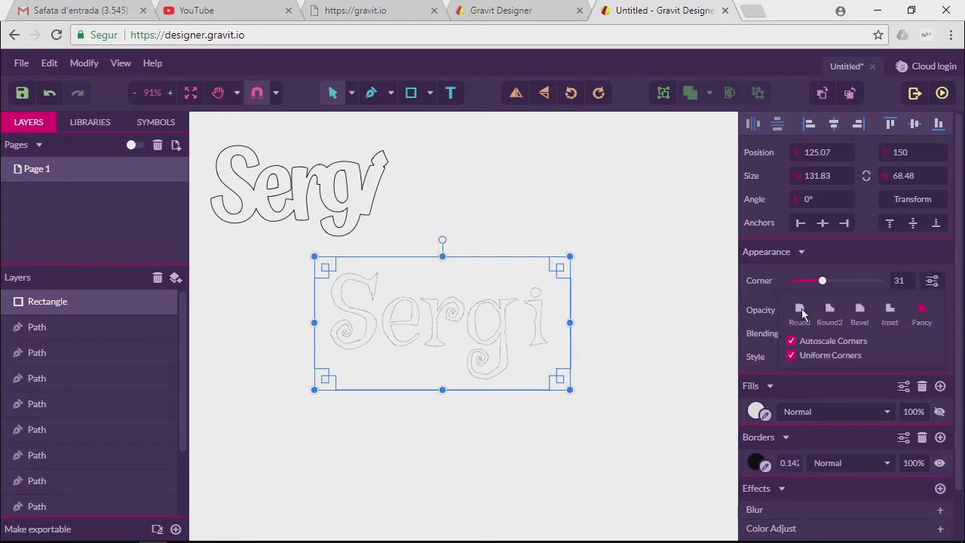
{"action": "left_click", "coordinate": [801, 311]}
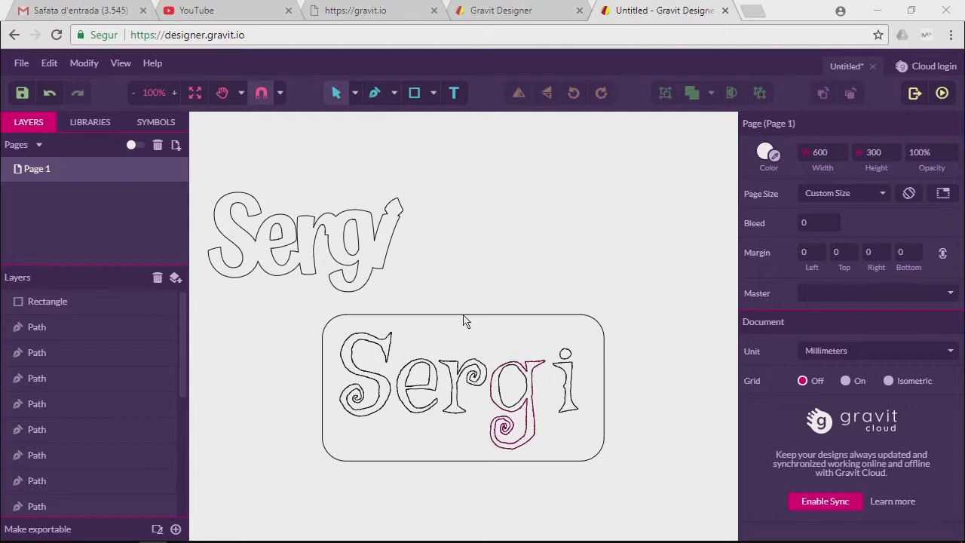
Fit the page in view and move the Sergy outline to position 0, 0.
{"action": "left_click", "coordinate": [199, 91]}
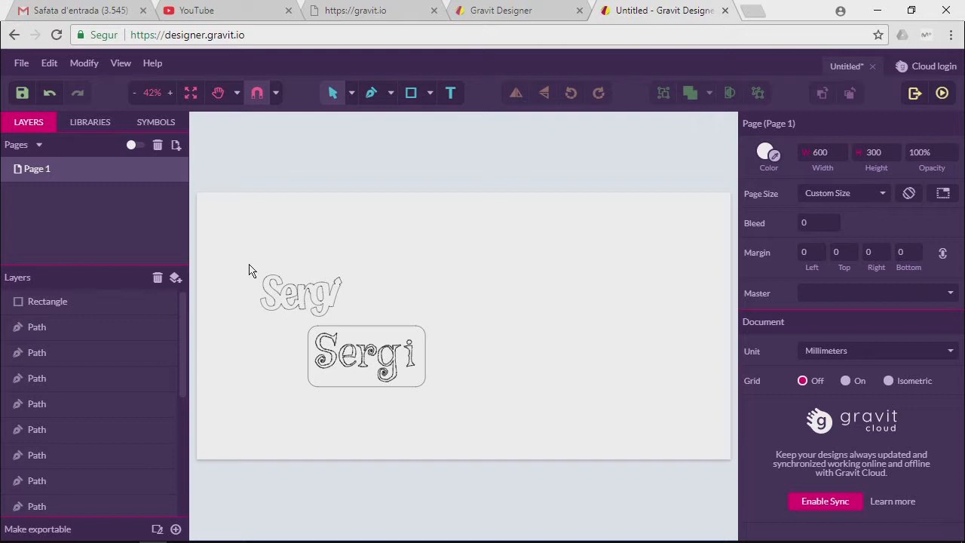
{"action": "left_click_drag", "start_coordinate": [361, 322], "coordinate": [242, 269]}
{"action": "left_click_drag", "start_coordinate": [323, 296], "coordinate": [263, 220]}
{"action": "left_click", "coordinate": [318, 271]}
Duplicate the Sergy outline and place the copy to the right of the original.
{"action": "left_click", "coordinate": [244, 219]}
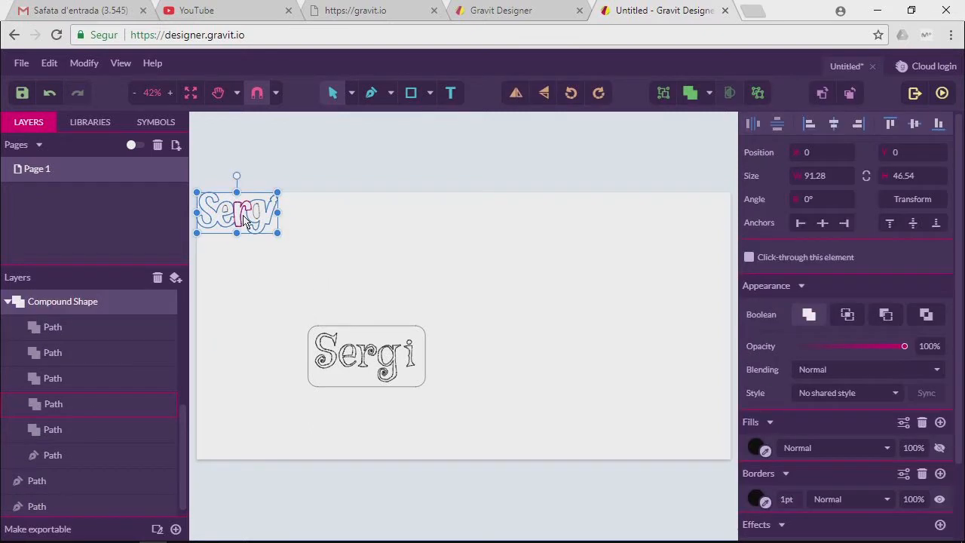
{"action": "left_click", "coordinate": [297, 241]}
{"action": "left_click_drag", "start_coordinate": [299, 267], "coordinate": [213, 213]}
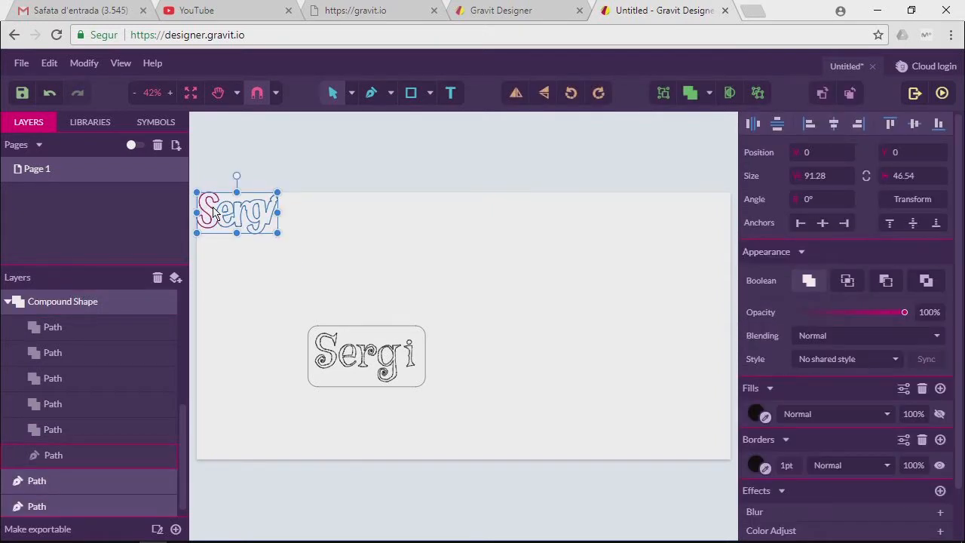
{"action": "key", "text": "ctrl+d"}
{"action": "left_click_drag", "start_coordinate": [234, 211], "coordinate": [323, 218]}
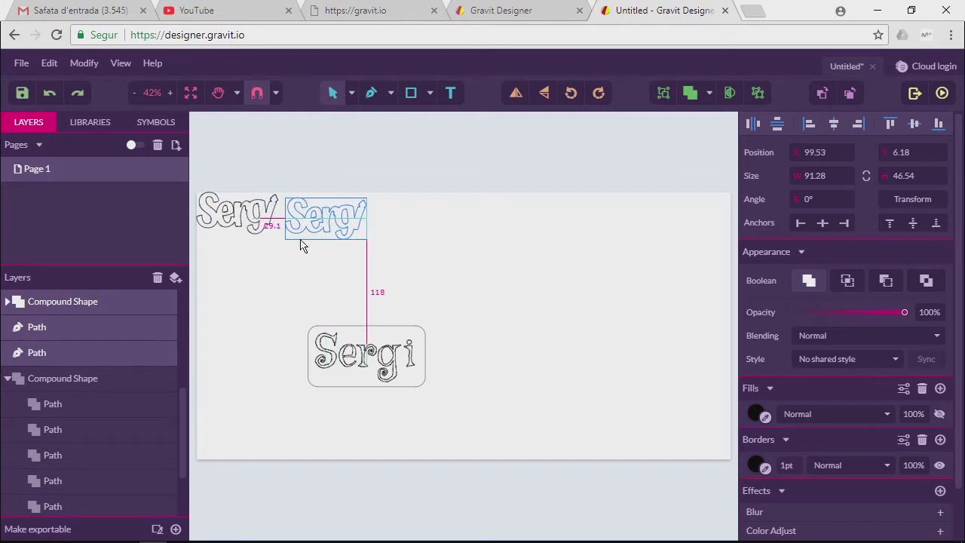
{"action": "left_click", "coordinate": [268, 260]}
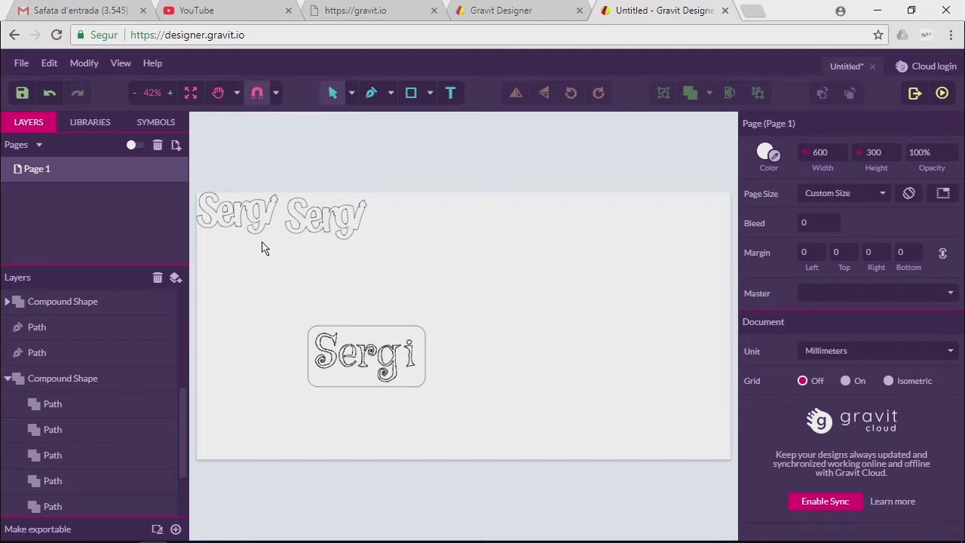
Move the rounded rectangle and the Sergi outline to the page's left edge, below Sergy.
{"action": "left_click", "coordinate": [383, 396]}
{"action": "left_click_drag", "start_coordinate": [383, 390], "coordinate": [275, 311]}
{"action": "left_click", "coordinate": [428, 316]}
{"action": "left_click_drag", "start_coordinate": [445, 419], "coordinate": [295, 313]}
{"action": "left_click_drag", "start_coordinate": [362, 371], "coordinate": [248, 347]}
{"action": "left_click", "coordinate": [411, 320]}
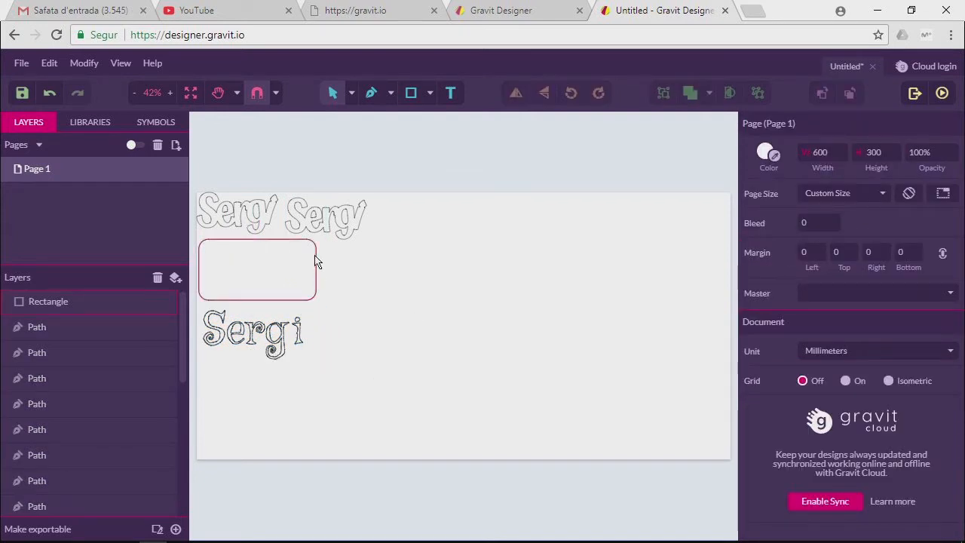
Download the design to the desktop as a .gvdesign file named with the author's full name.
{"action": "left_click", "coordinate": [21, 60]}
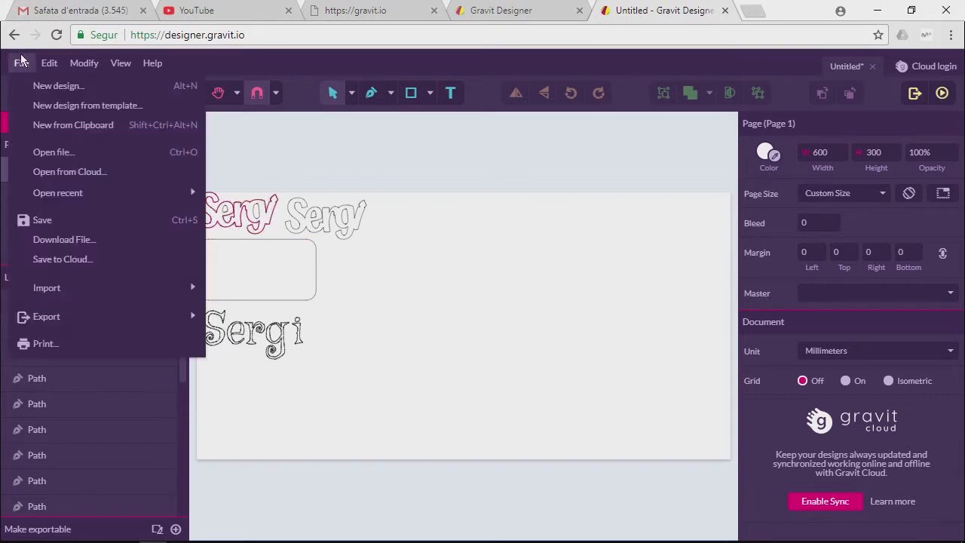
{"action": "left_click", "coordinate": [59, 240]}
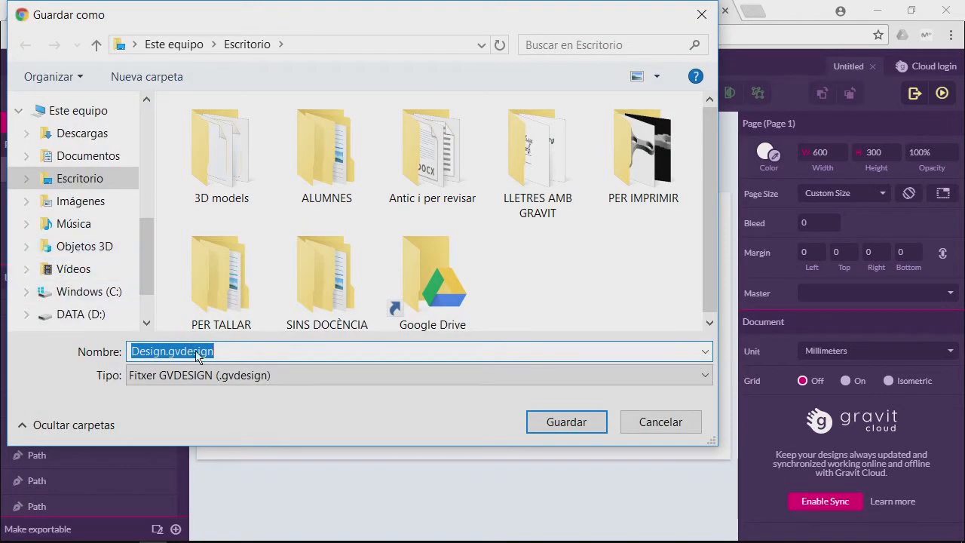
{"action": "left_click", "coordinate": [224, 359]}
{"action": "left_click_drag", "start_coordinate": [219, 352], "coordinate": [132, 349]}
{"action": "type", "text": "Sergio"}
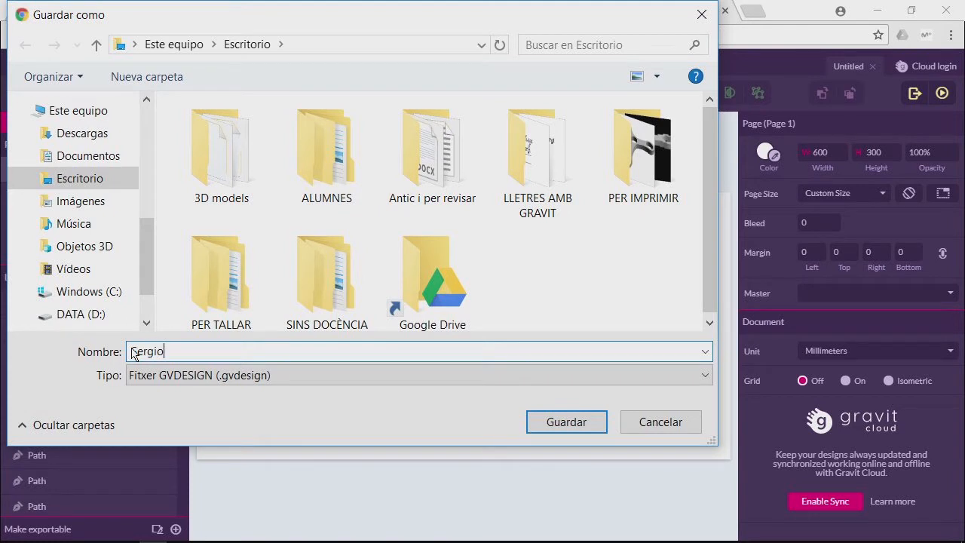
{"action": "type", "text": " Hiorr"}
{"action": "key", "text": "BackSpace"}
{"action": "key", "text": "BackSpace"}
{"action": "key", "text": "BackSpace"}
{"action": "type", "text": "orrillo"}
{"action": "left_click", "coordinate": [570, 424]}
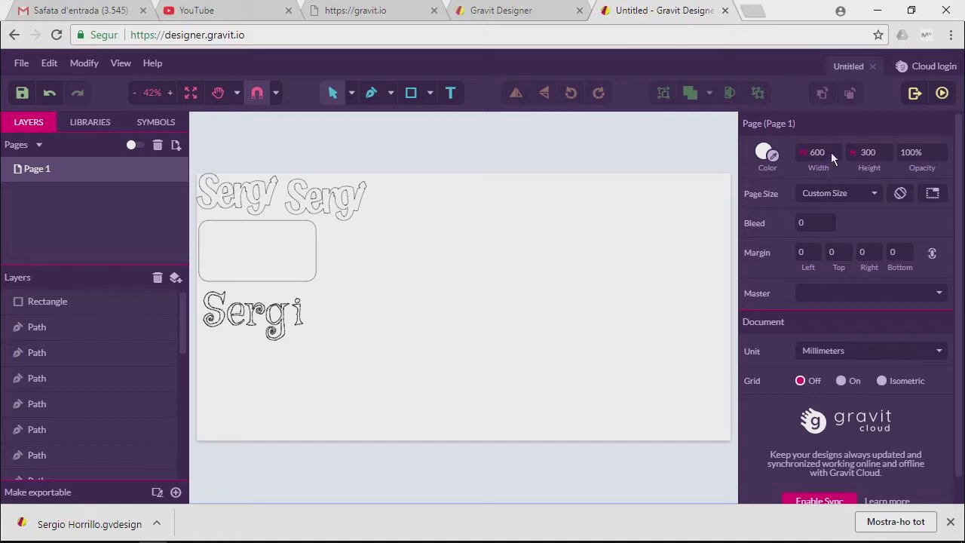
Change the page width to 300 so the page measures 300 × 300.
{"action": "left_click", "coordinate": [857, 154]}
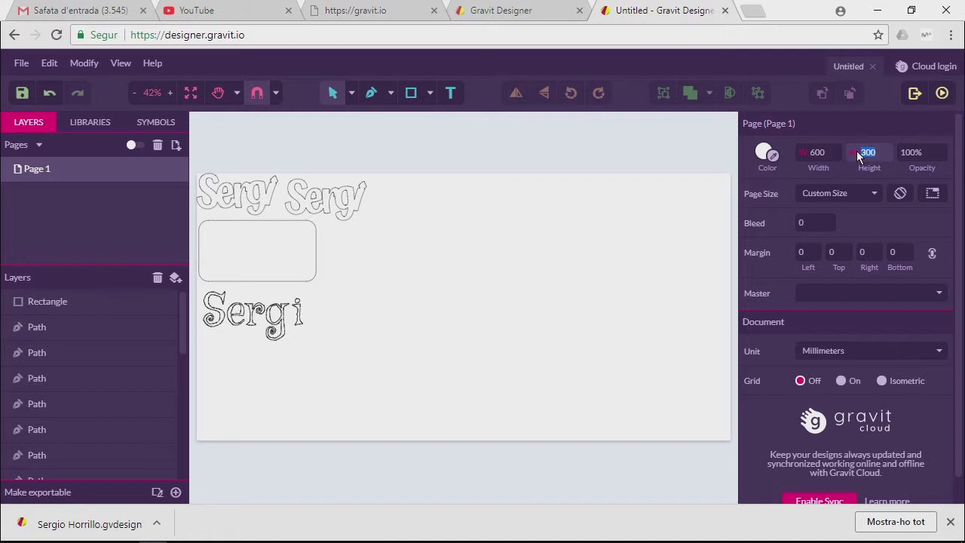
{"action": "left_click", "coordinate": [832, 154]}
{"action": "type", "text": "300"}
{"action": "key", "text": "Return"}
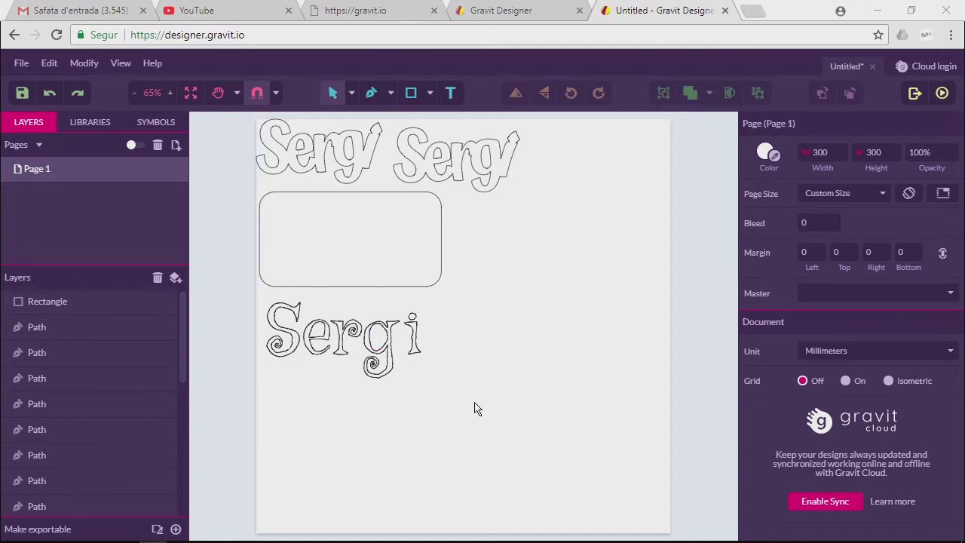
Select the lower Sergi letter paths and change their border width from 0.142 to 0.05mm.
{"action": "left_click_drag", "start_coordinate": [475, 403], "coordinate": [257, 303]}
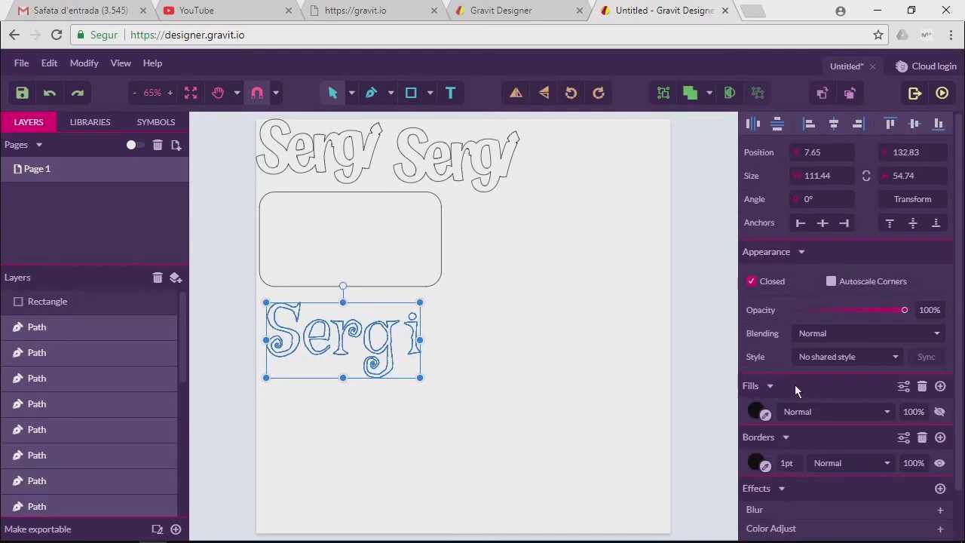
{"action": "left_click", "coordinate": [793, 469]}
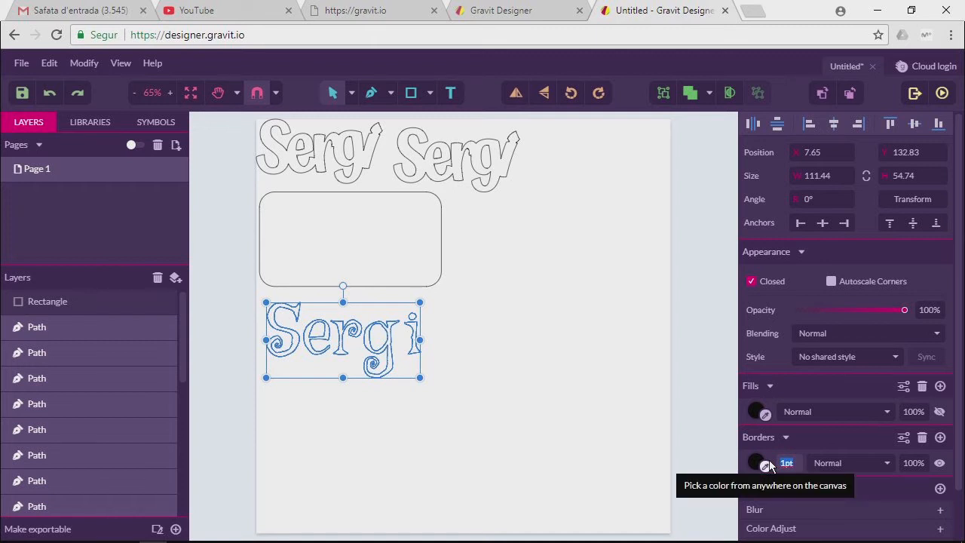
{"action": "type", "text": "0.05"}
{"action": "type", "text": "mm"}
{"action": "key", "text": "Return"}
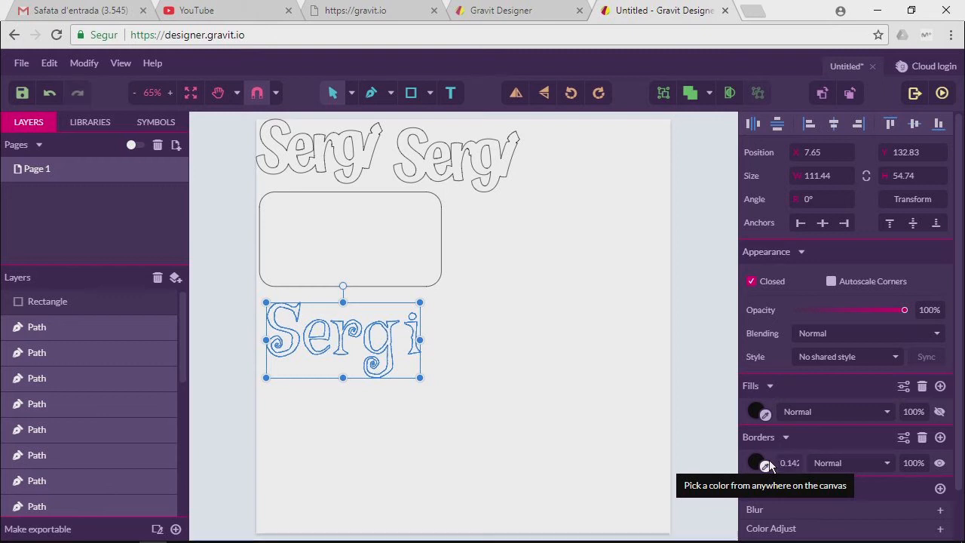
{"action": "left_click", "coordinate": [559, 356]}
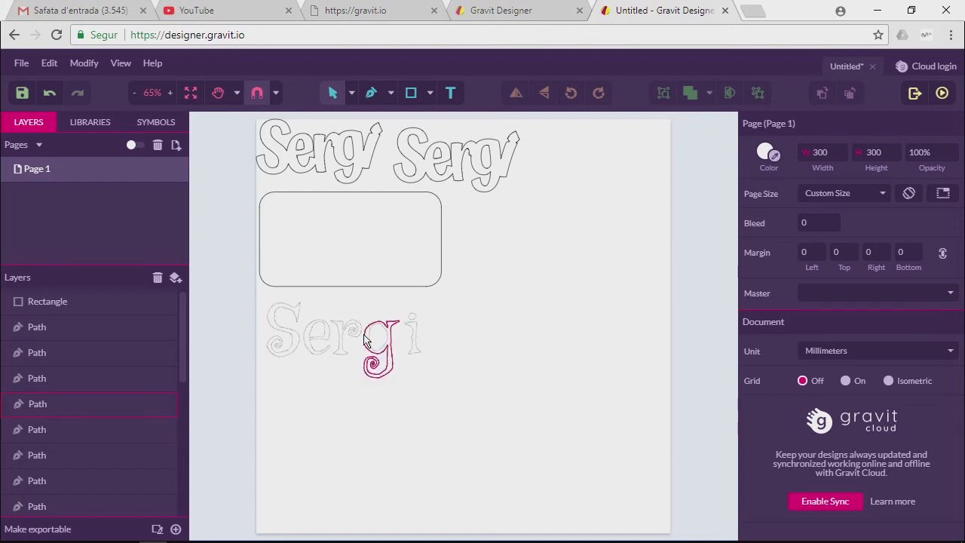
{"action": "left_click_drag", "start_coordinate": [454, 393], "coordinate": [265, 294]}
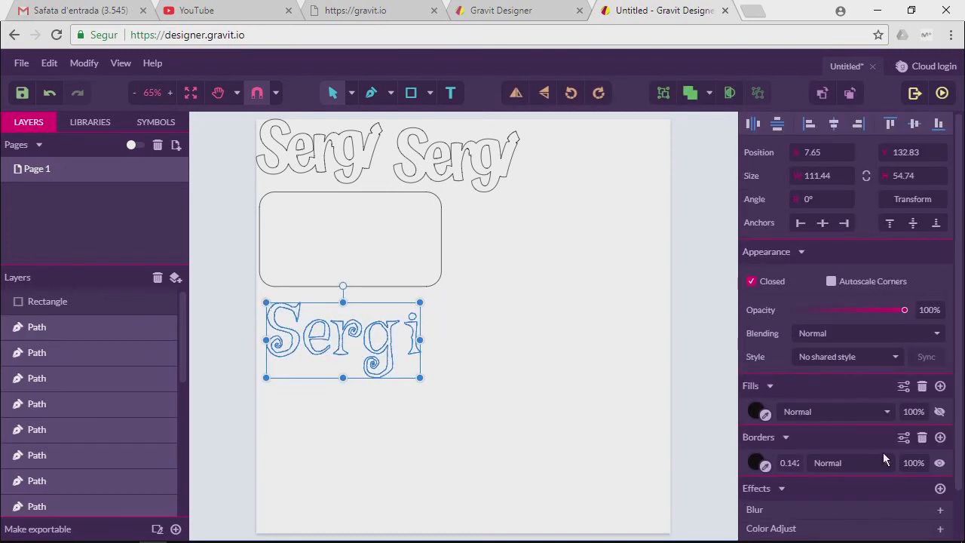
{"action": "left_click", "coordinate": [791, 463]}
{"action": "type", "text": "0.0"}
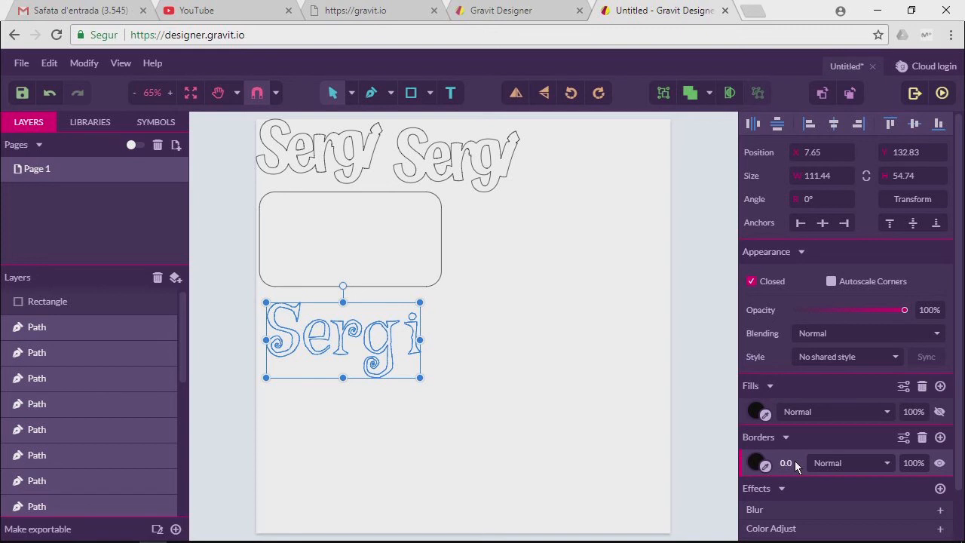
{"action": "type", "text": "5mm"}
{"action": "key", "text": "Return"}
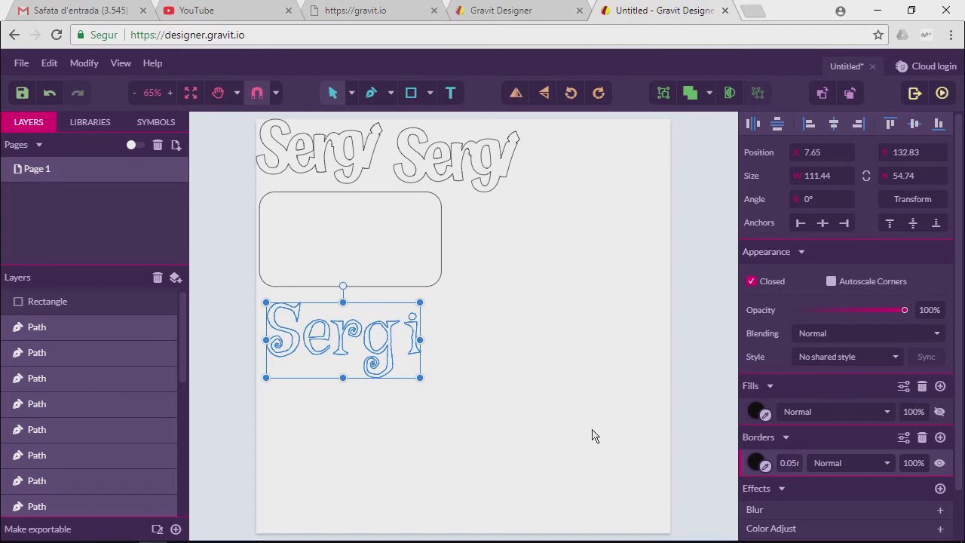
{"action": "left_click", "coordinate": [530, 394]}
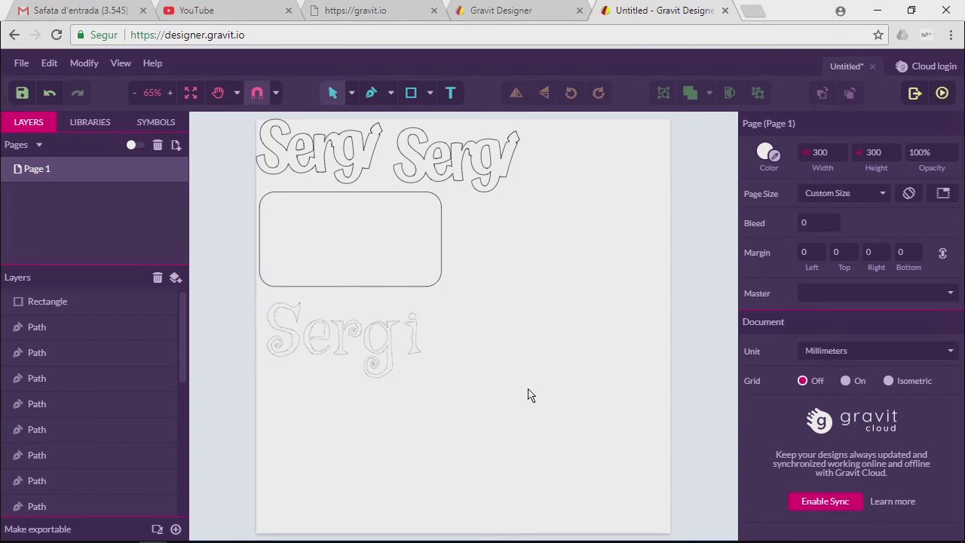